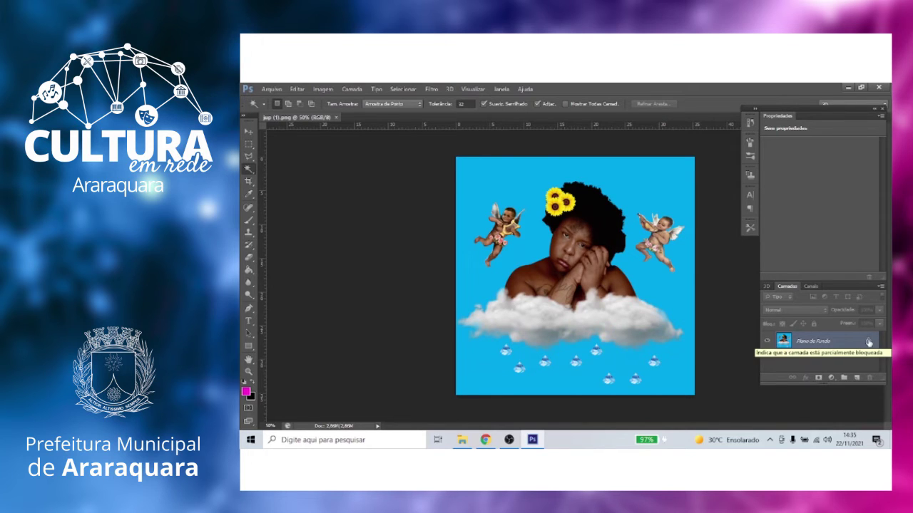
Convert the locked background into a regular layer, delete its blue backdrop with the Magic Wand, and nudge the cutout slightly.
double_click(869, 342)
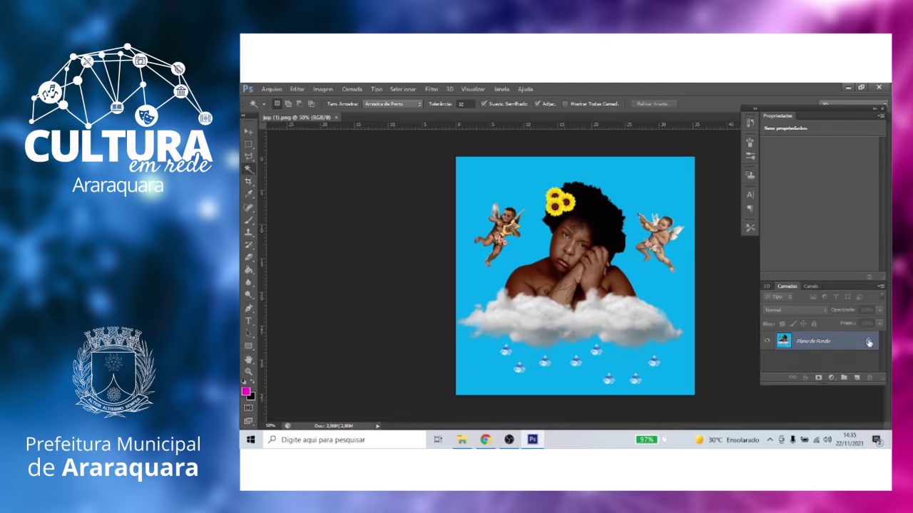
left_click(664, 200)
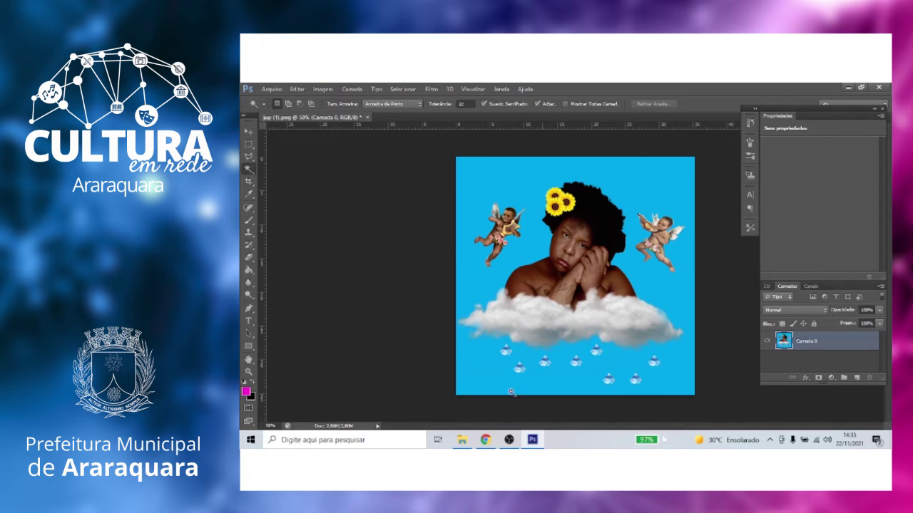
left_click(519, 187)
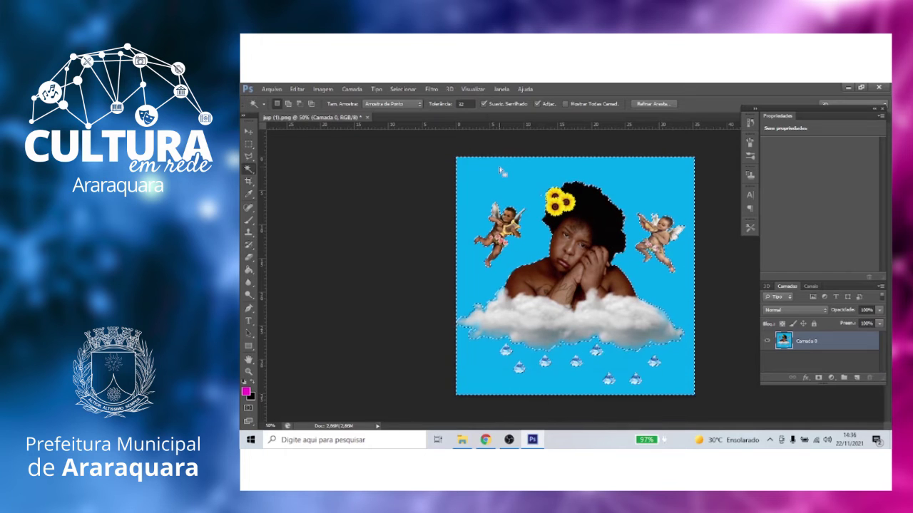
key("Delete")
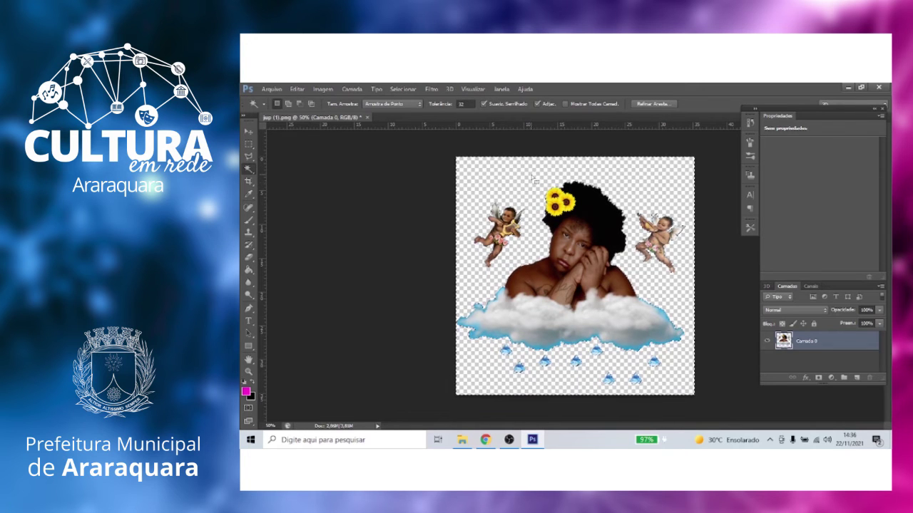
key("v")
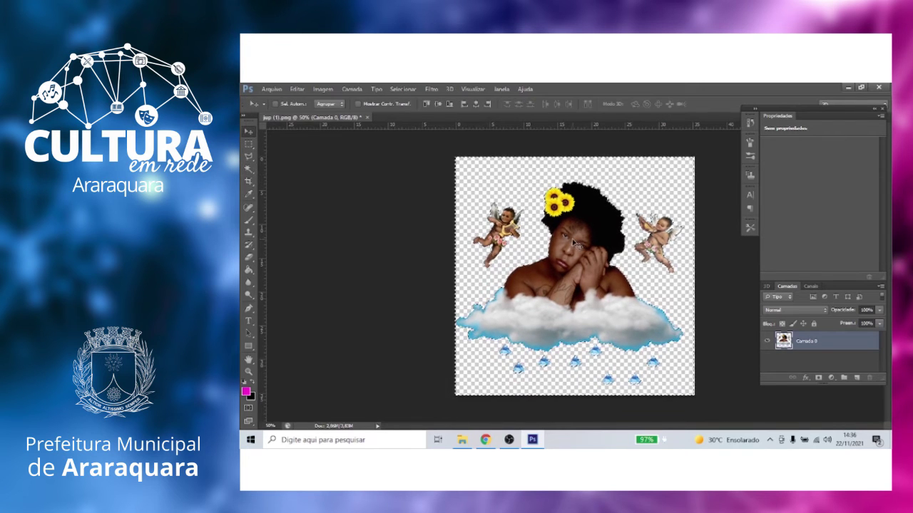
left_click_drag(580, 236, 576, 241)
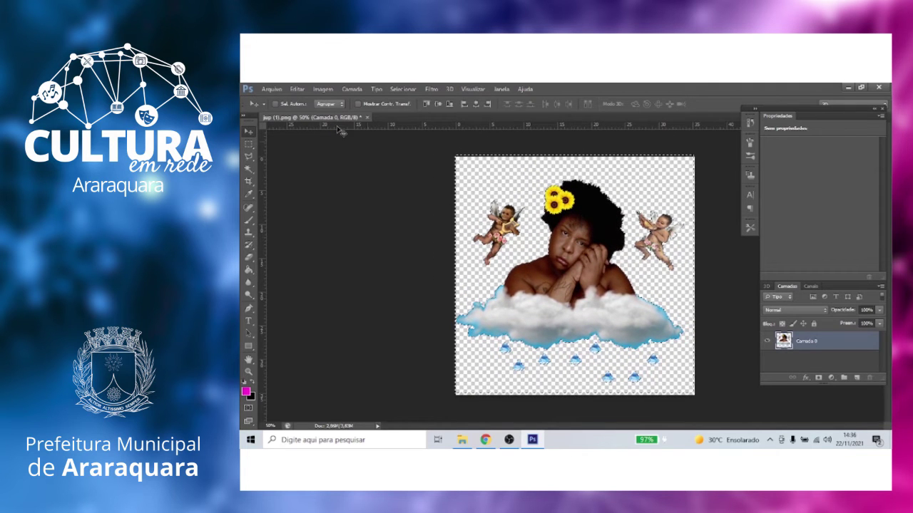
Open the dark cloudy sky photo IMG_20211117_222522964.jpg and place the woman-on-cloud cutout near its centre.
left_click(272, 91)
left_click(278, 109)
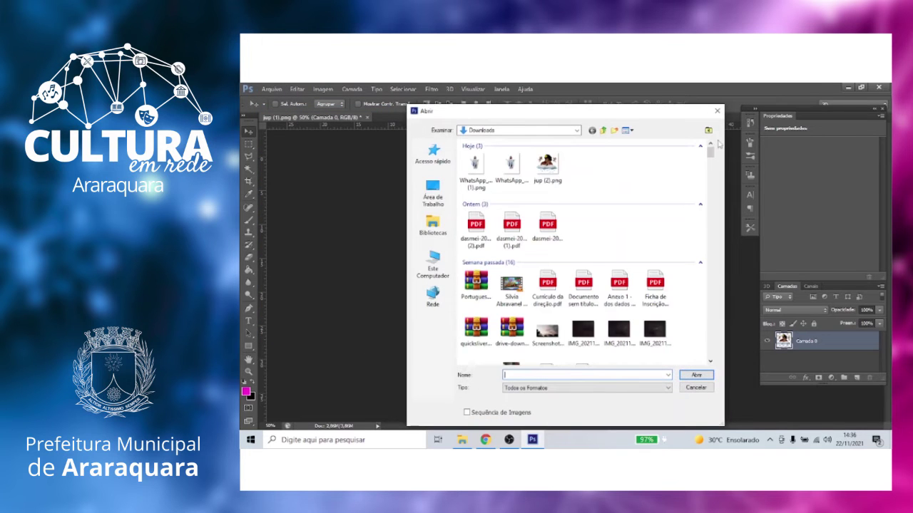
scroll(713, 154, "down", 3)
double_click(581, 214)
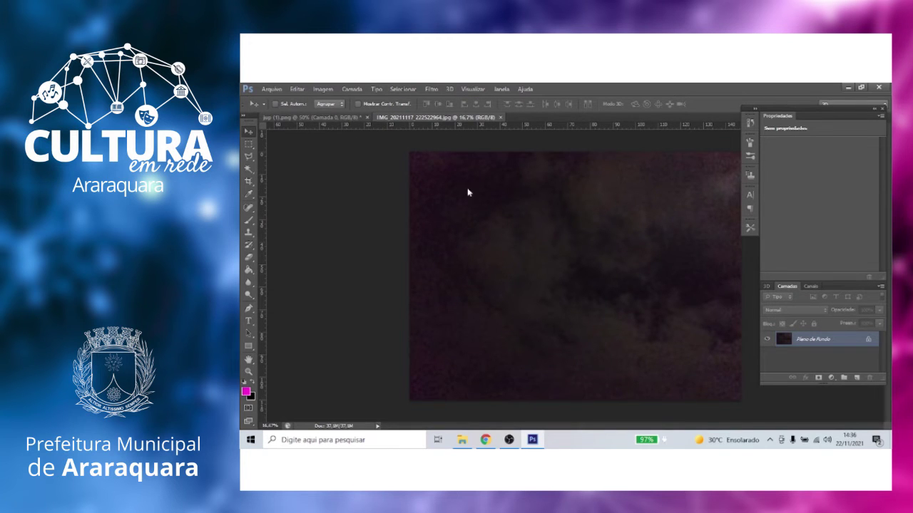
key("ctrl+Tab")
left_click_drag(525, 181, 589, 266)
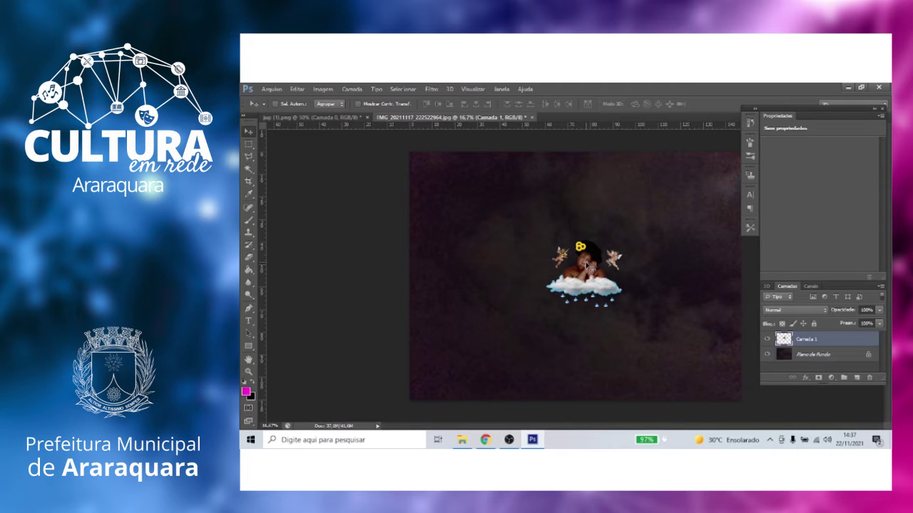
Open the burning fire PNG clipart and copy the flame into the dark sky composition over the woman's cutout.
left_click(271, 89)
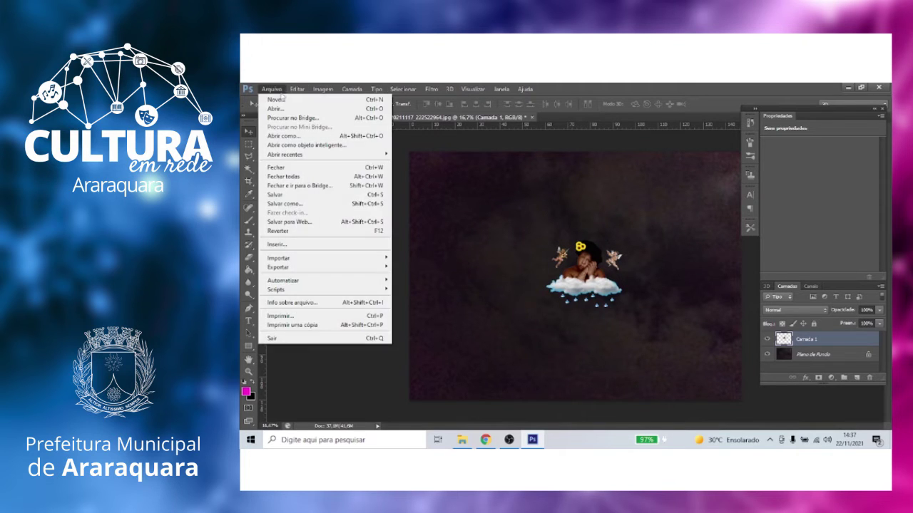
left_click(281, 110)
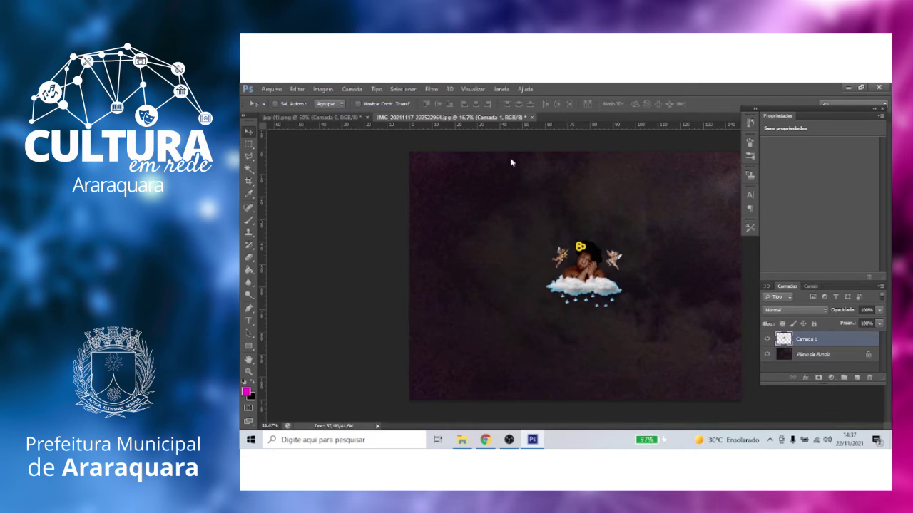
scroll(667, 182, "down", 5)
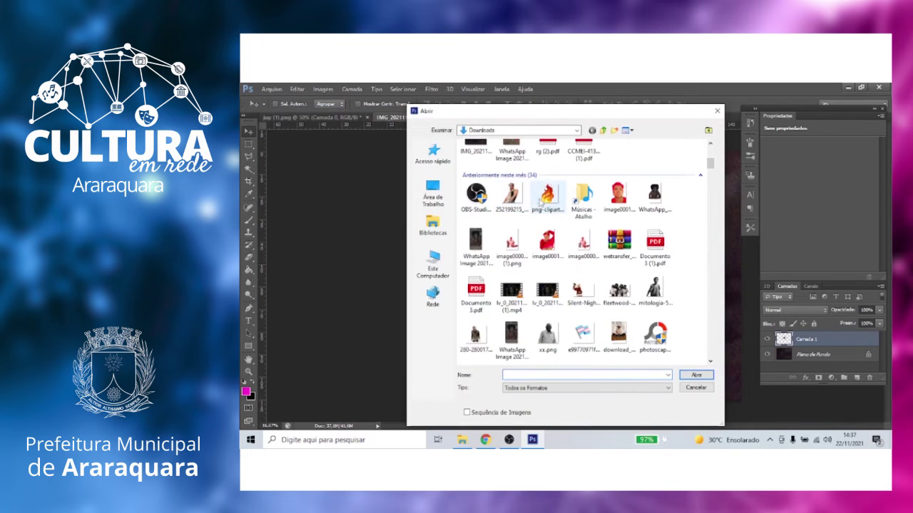
double_click(540, 198)
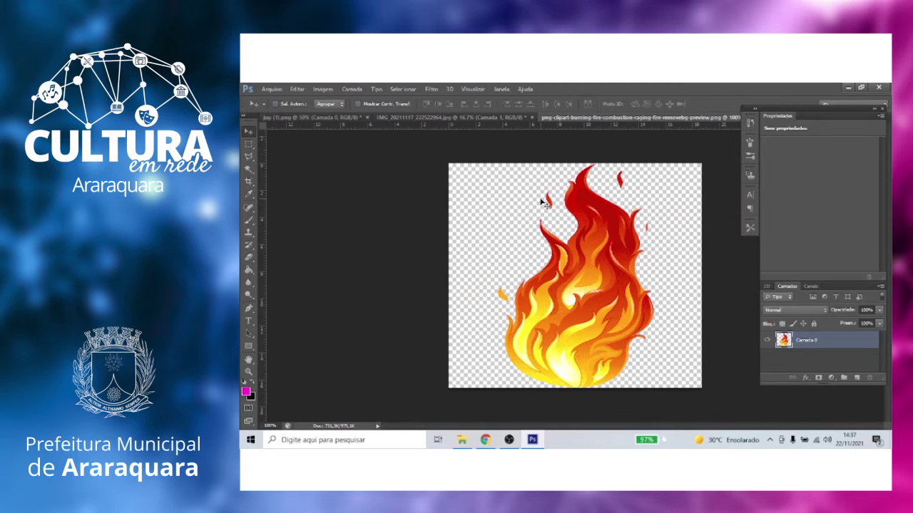
left_click_drag(557, 251, 575, 267)
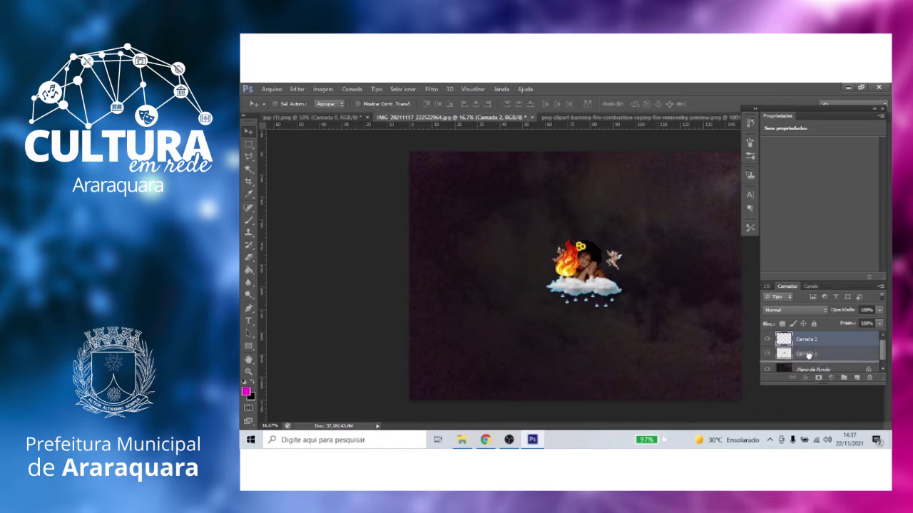
Place the flame layer Camada 2 beneath Camada 1 and position the flame behind the cloud's left side.
left_click_drag(810, 346, 807, 362)
left_click_drag(593, 281, 571, 250)
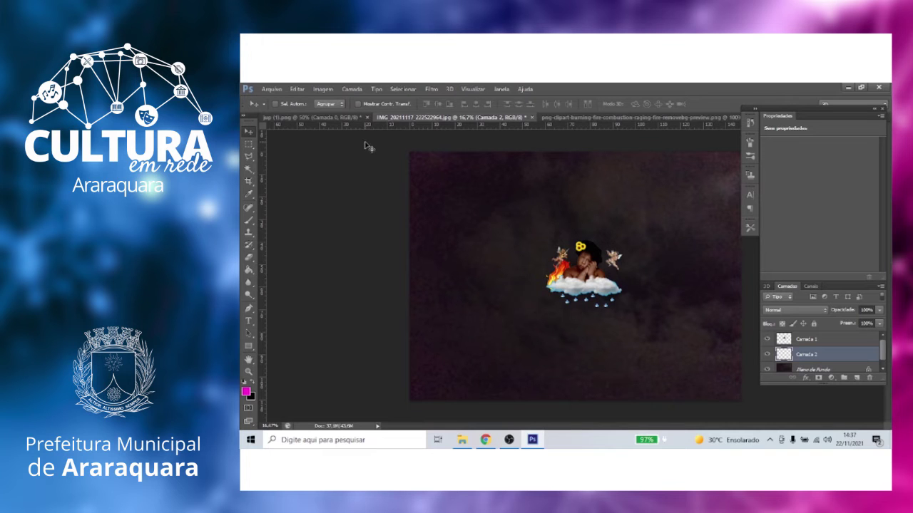
left_click(314, 116)
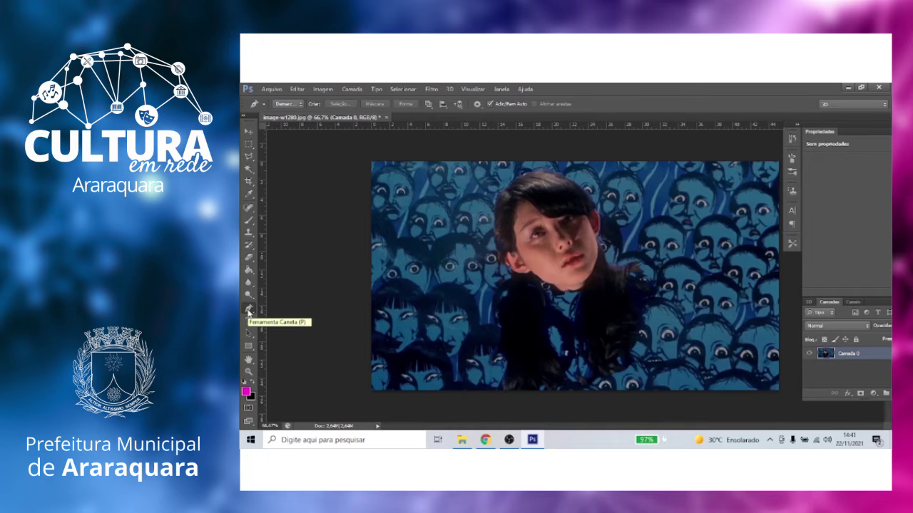
Try deleting parts of the painted blue backdrop around the woman's head with the Magic Wand, undoing each deletion and clearing the selection.
left_click(249, 169)
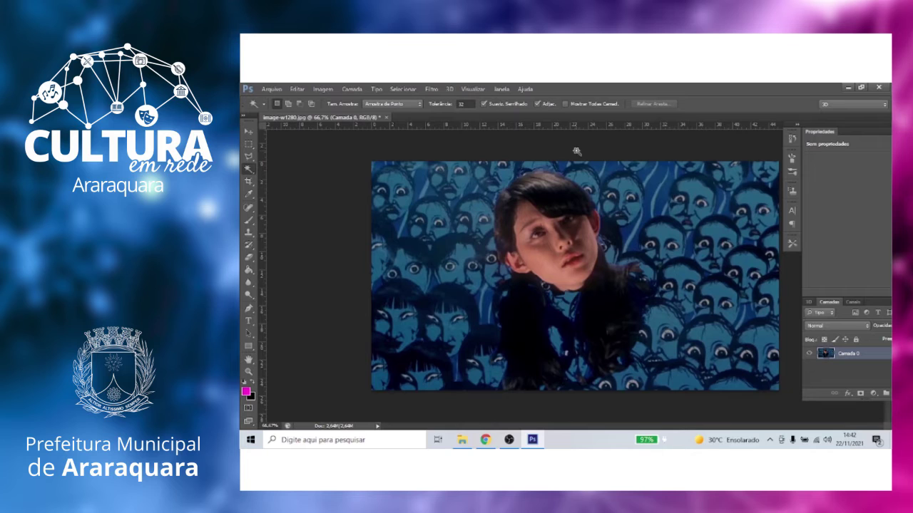
left_click(477, 208)
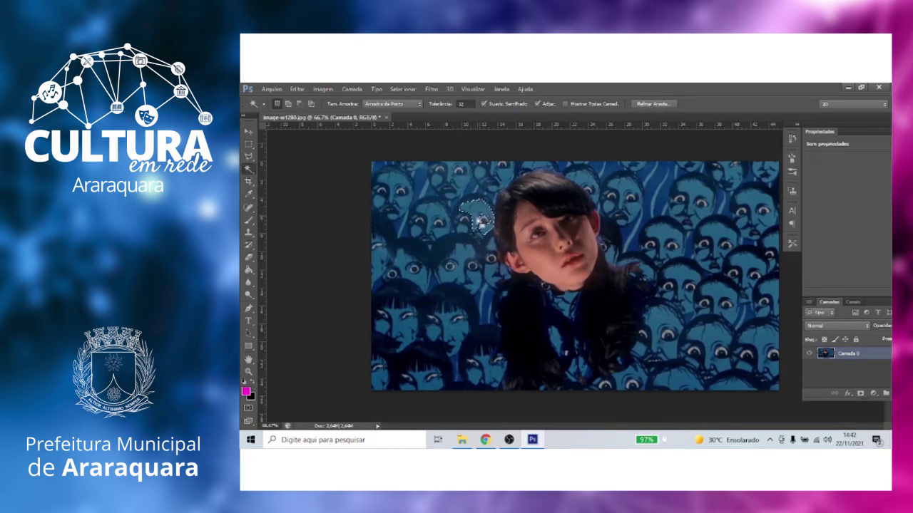
key("Delete")
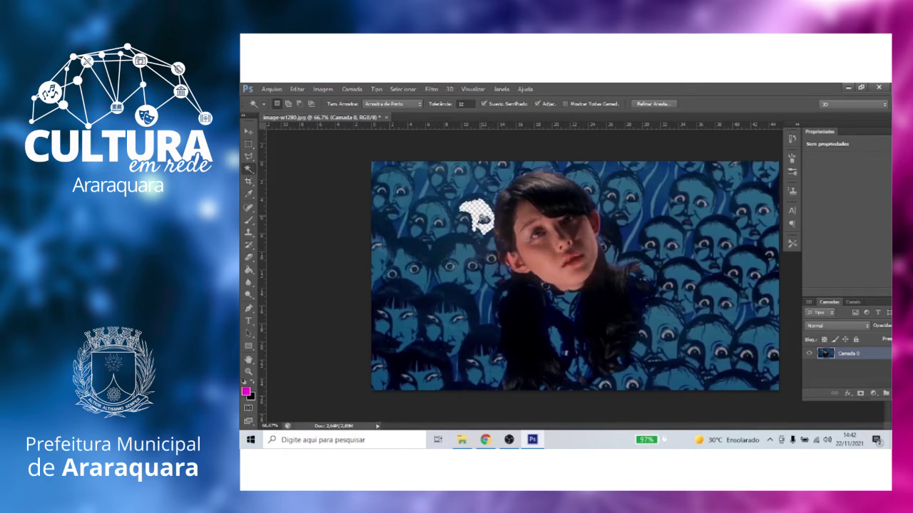
key("ctrl+z")
left_click(422, 192)
key("Delete")
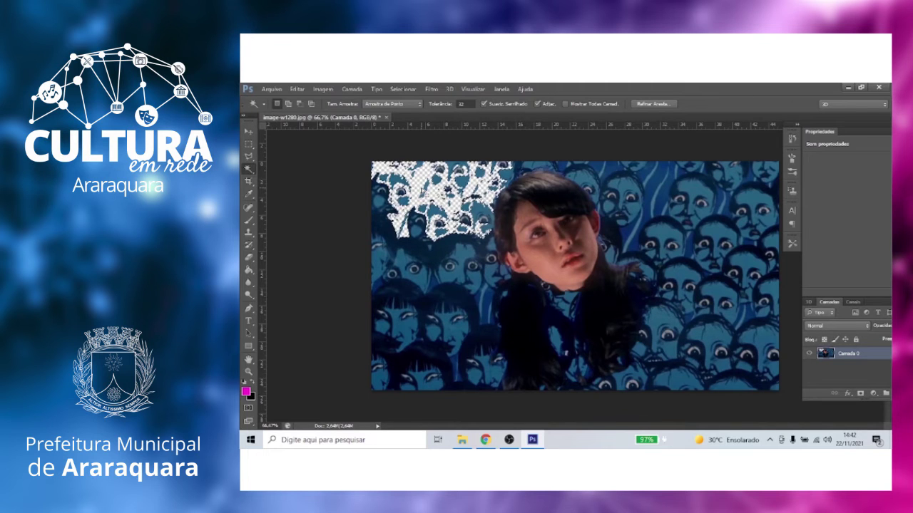
key("ctrl+z")
key("ctrl+d")
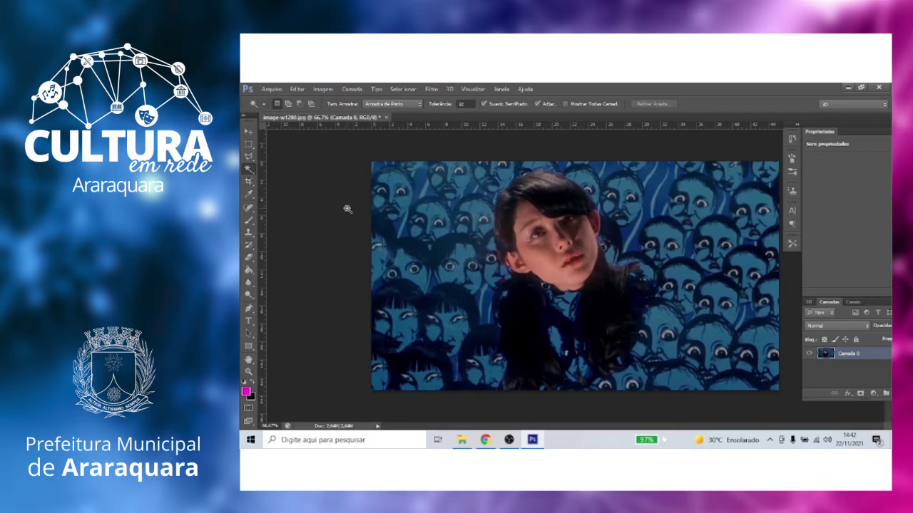
Move the portrait layer down and slightly left so the whole head fits in the working view.
left_click(250, 309)
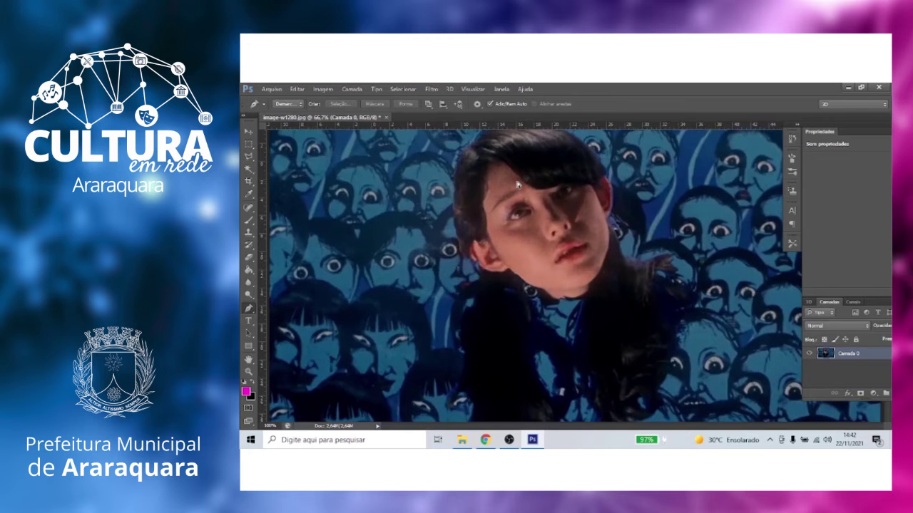
key("ctrl+plus")
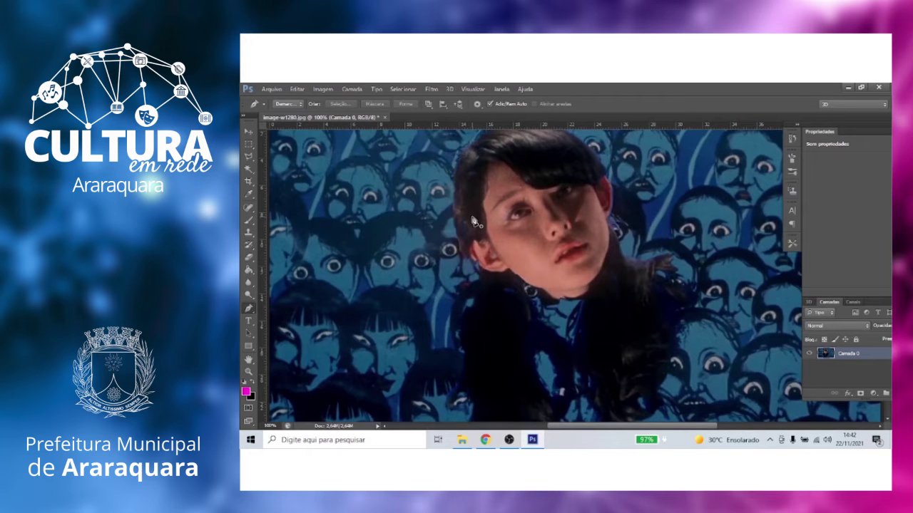
left_click(248, 132)
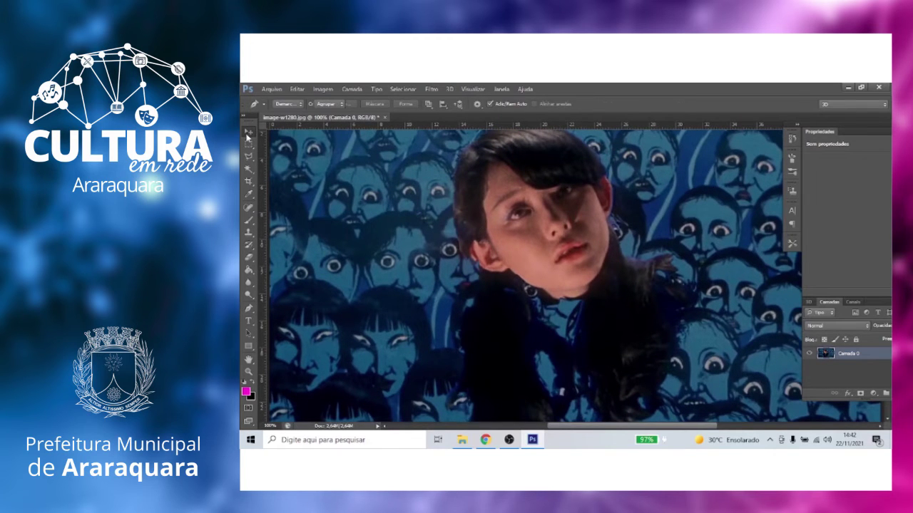
left_click_drag(413, 220, 399, 238)
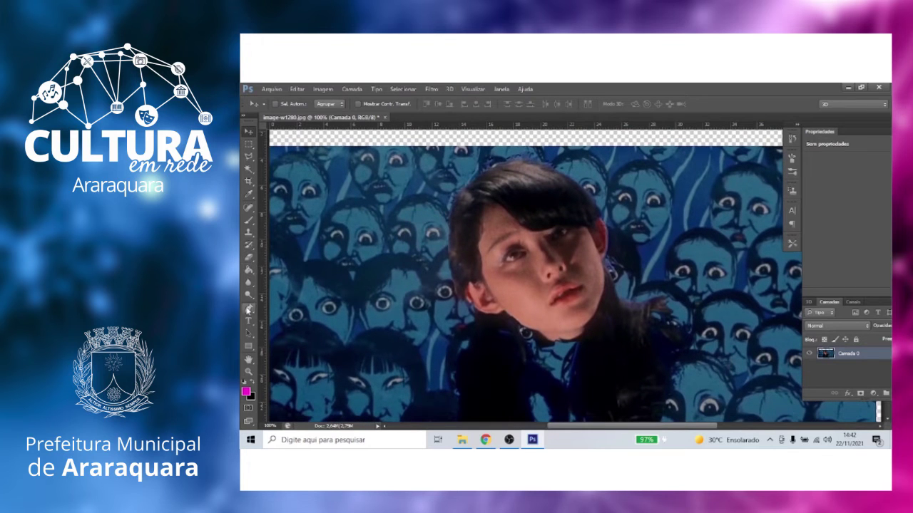
Trace a closed Pen path around the woman's head, following the hair, ear, chin and face outline.
left_click(248, 309)
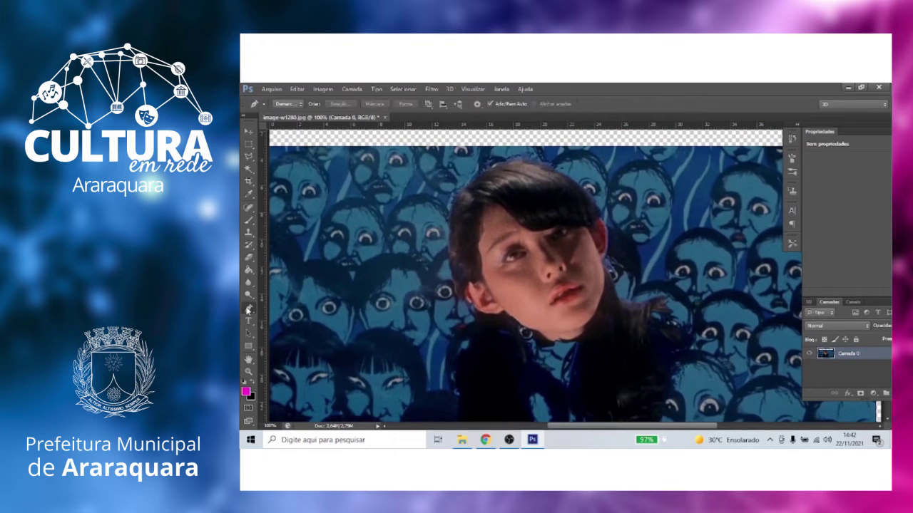
left_click(453, 208)
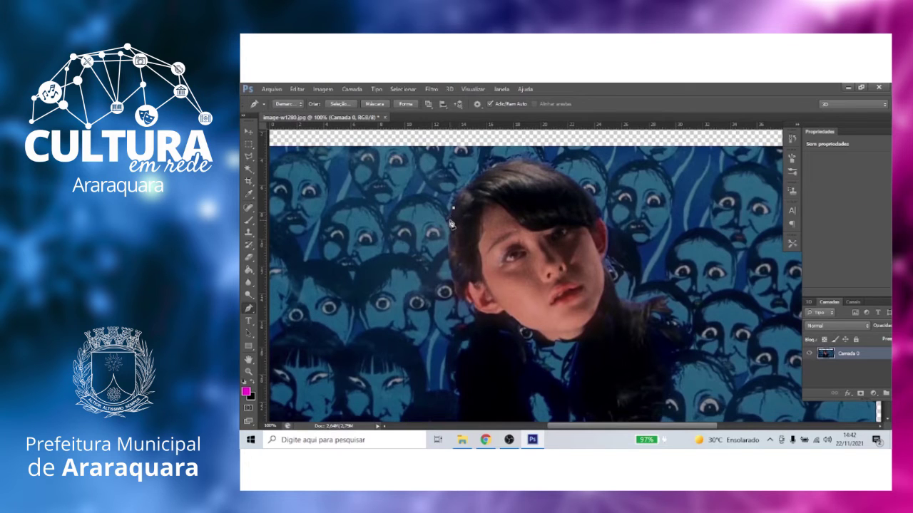
left_click(450, 221)
left_click(449, 236)
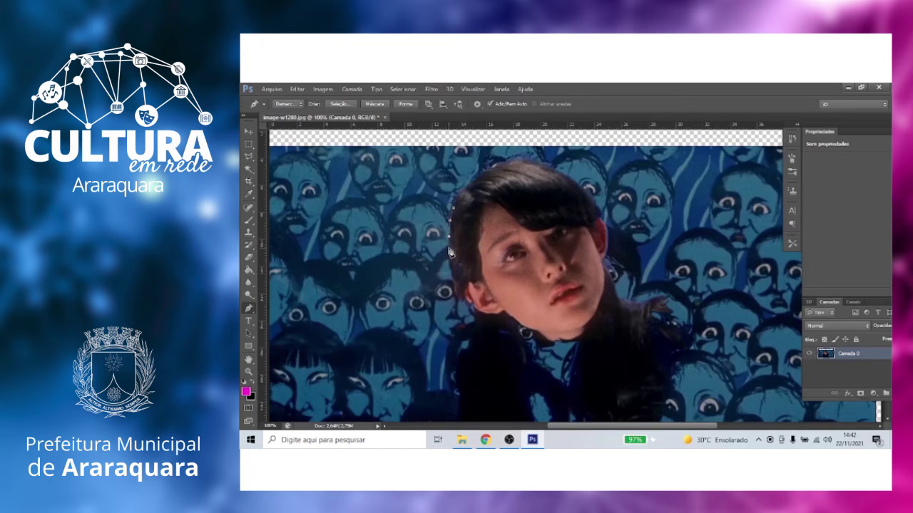
left_click(448, 248)
left_click(448, 262)
left_click(454, 275)
left_click(454, 283)
left_click(457, 296)
left_click(471, 304)
mouse_move(474, 308)
left_mouse_down()
mouse_move(505, 316)
mouse_move(549, 343)
mouse_move(583, 338)
mouse_move(604, 301)
mouse_move(608, 232)
mouse_move(588, 192)
mouse_move(537, 166)
mouse_move(505, 166)
mouse_move(458, 201)
left_mouse_up()
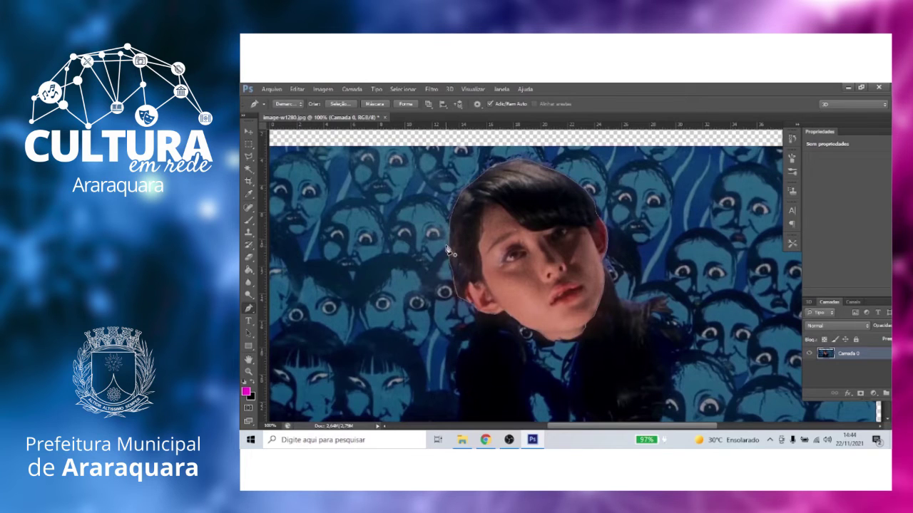
Convert the head path into a selection and invert it so everything outside the head is selected.
right_click(516, 213)
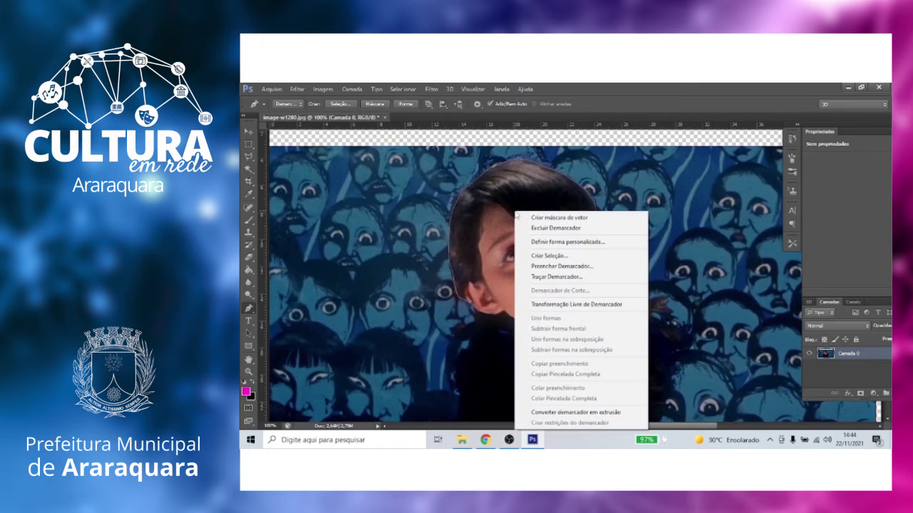
left_click(546, 256)
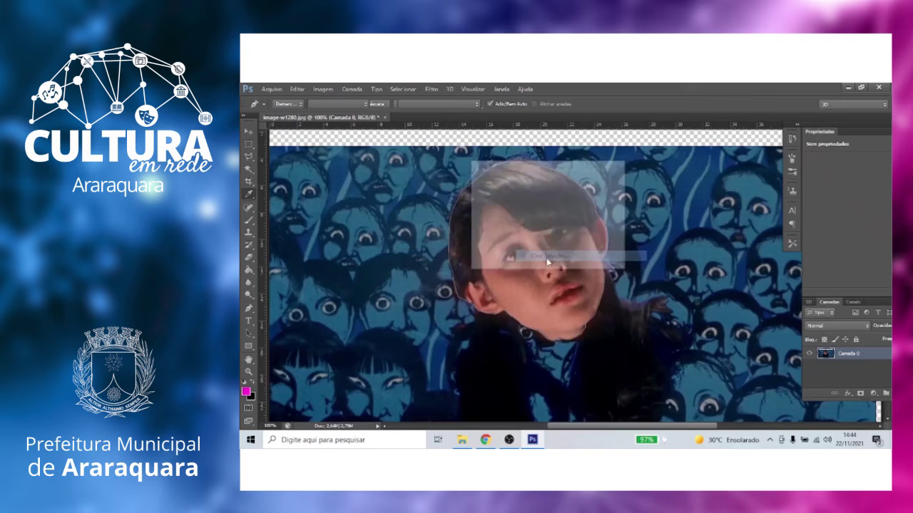
left_click(598, 185)
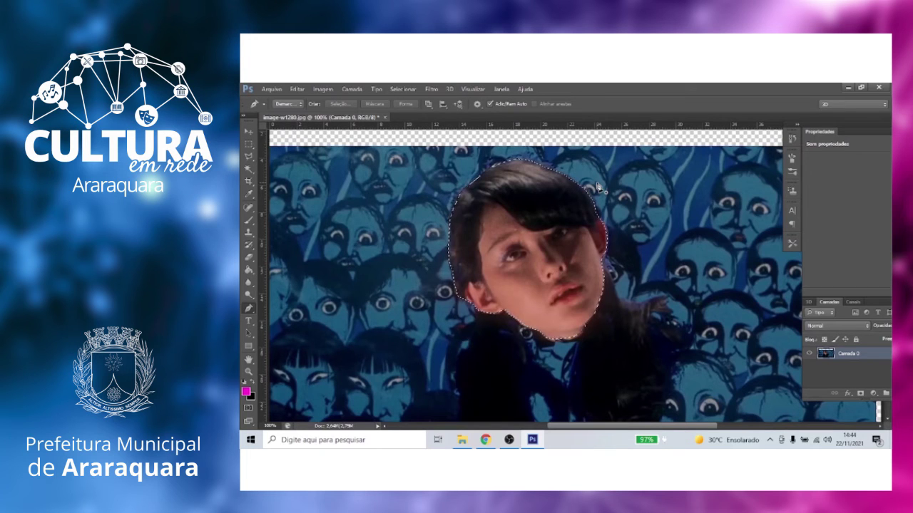
left_click(248, 170)
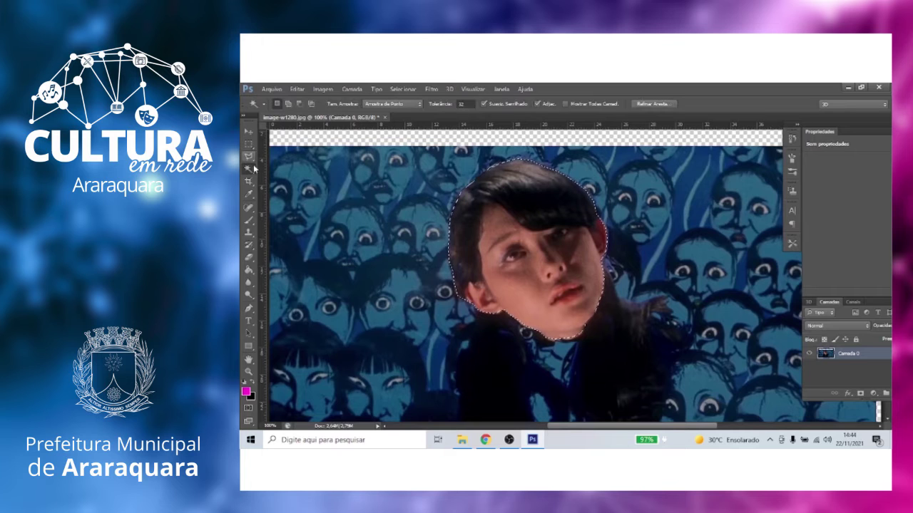
right_click(528, 224)
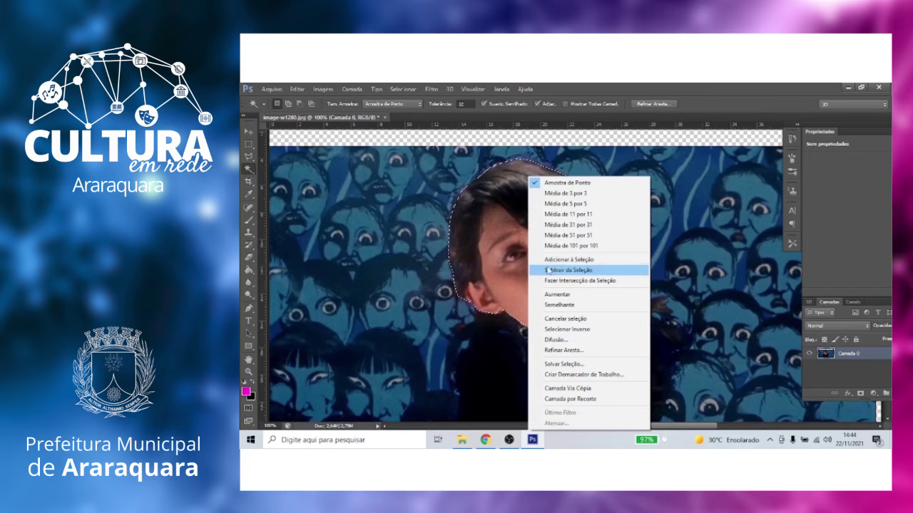
left_click(564, 330)
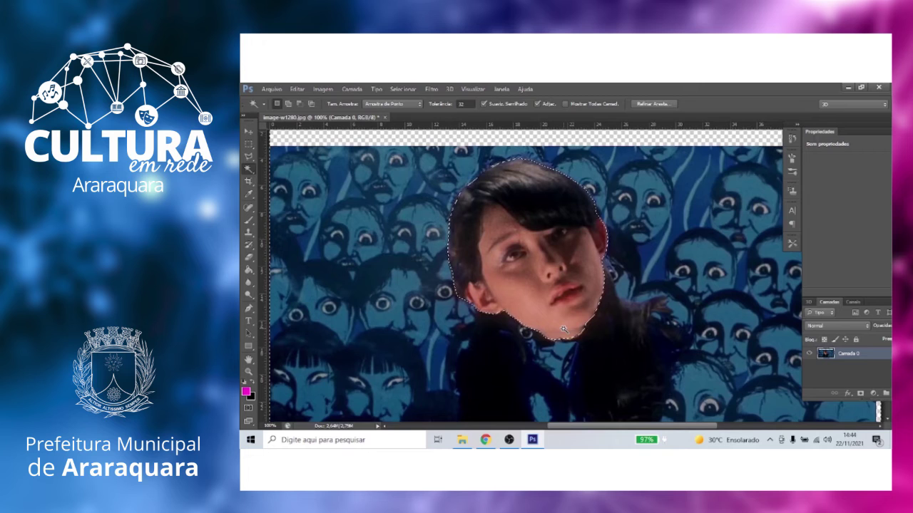
Delete everything outside the woman's head and clear the selection.
key("ctrl+minus")
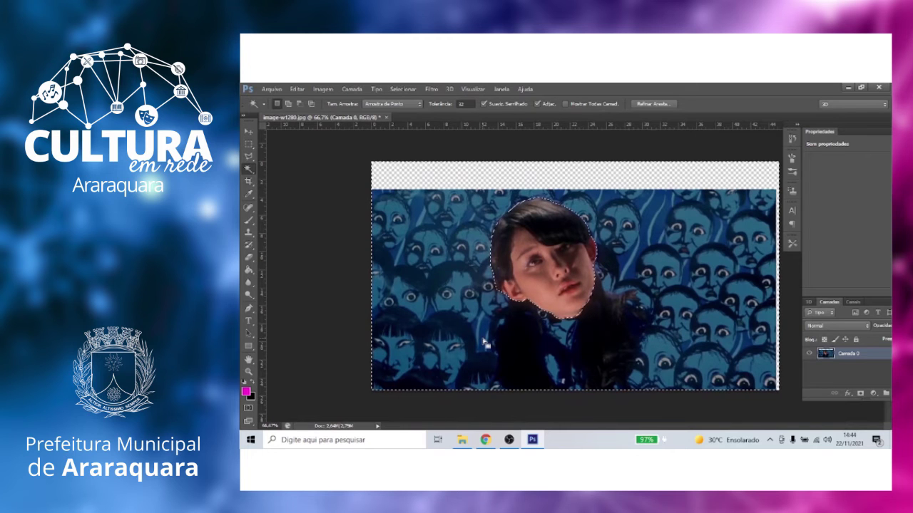
key("Delete")
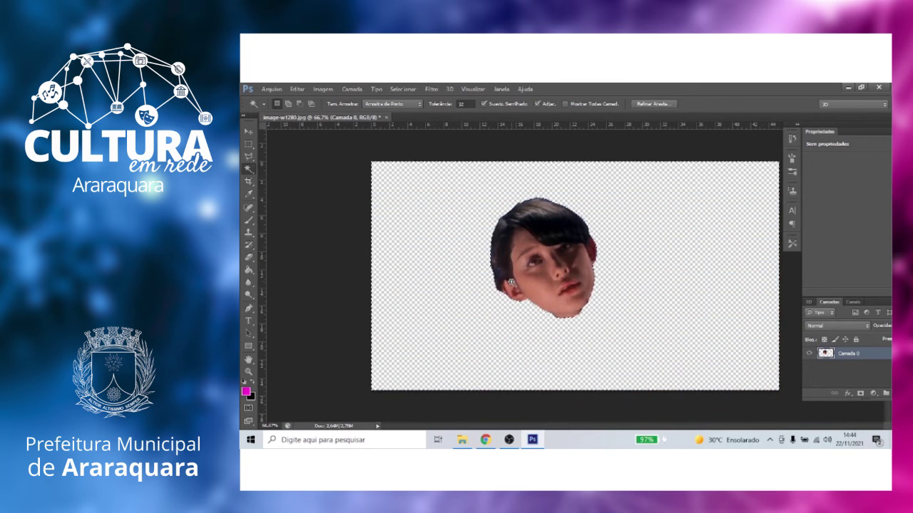
key("ctrl+d")
key("v")
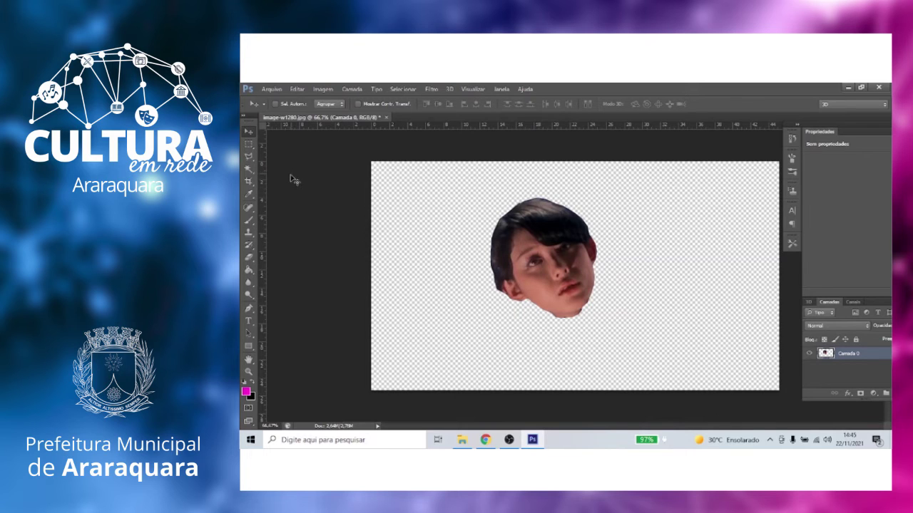
Crop the canvas to a 1 x 1 square around the cut-out head and apply the crop.
left_click(248, 182)
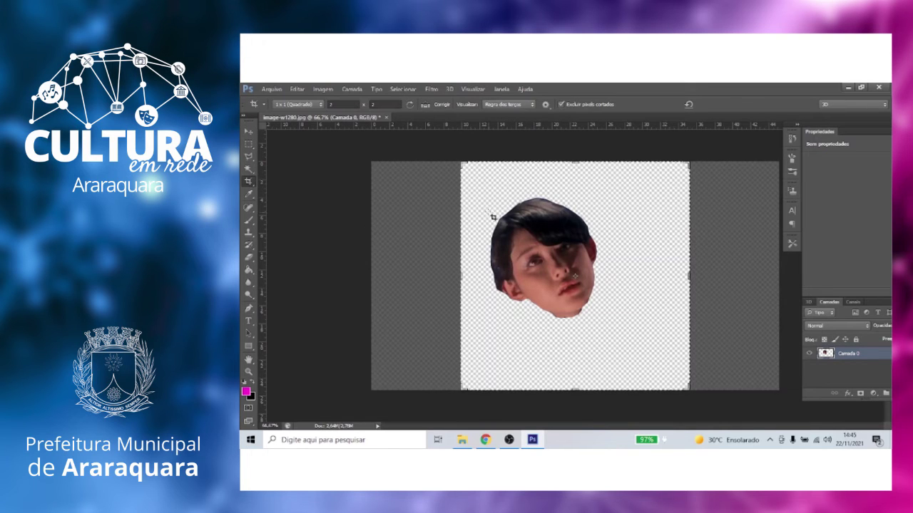
left_click_drag(492, 211, 493, 211)
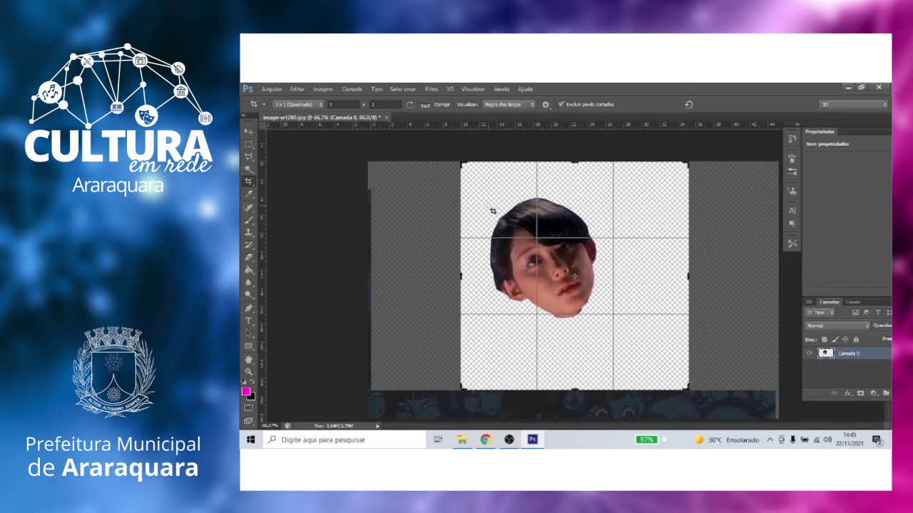
double_click(493, 211)
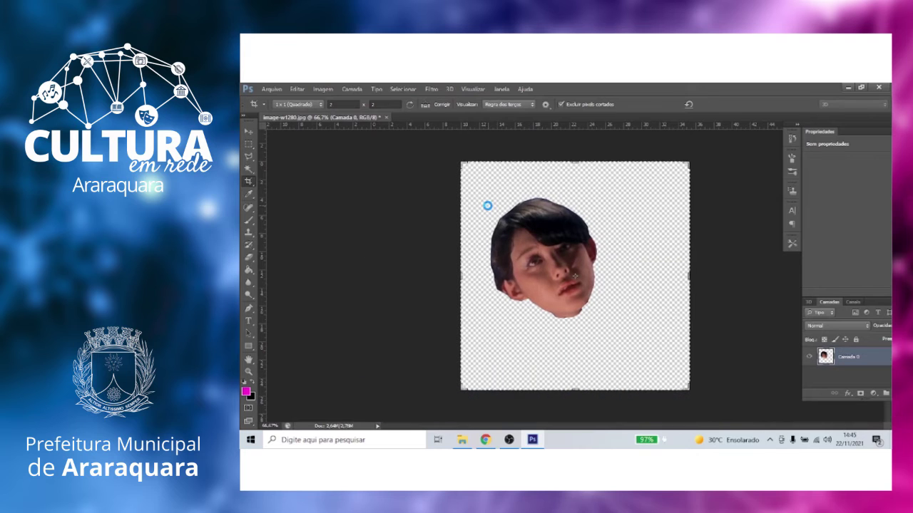
left_click(646, 260)
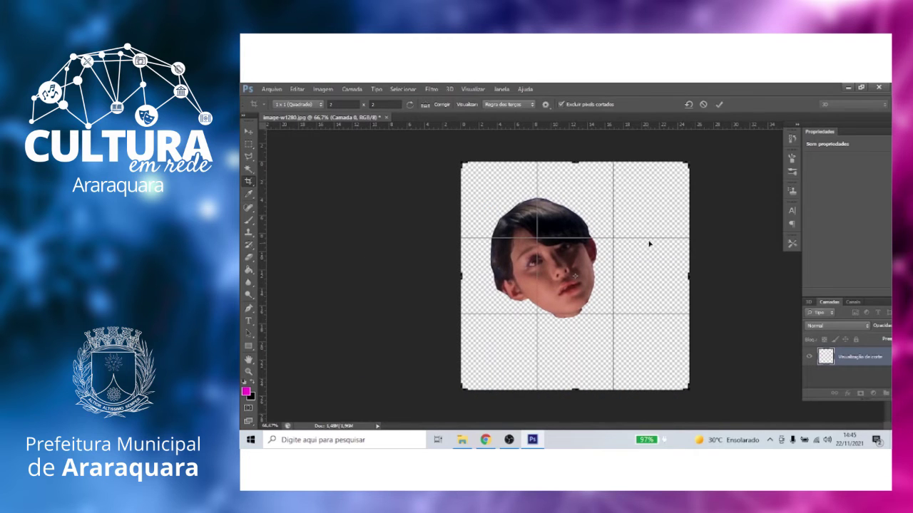
left_click(249, 132)
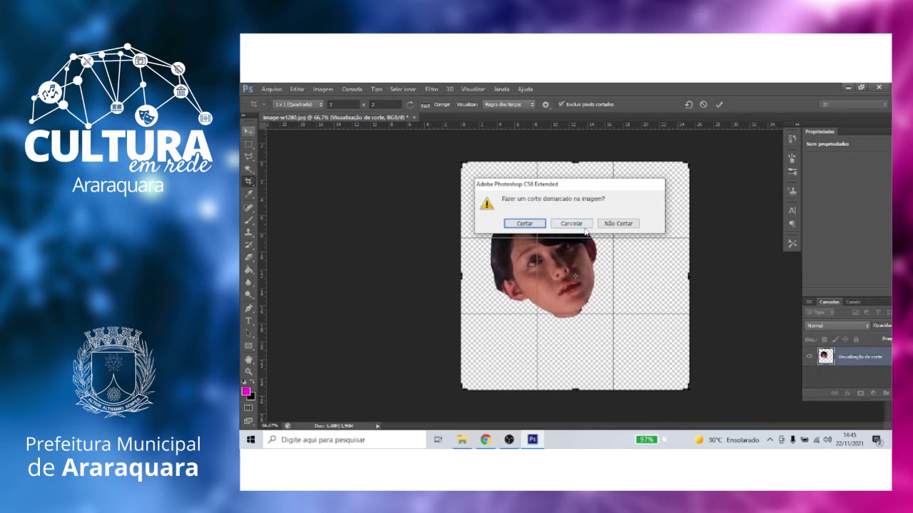
left_click(525, 224)
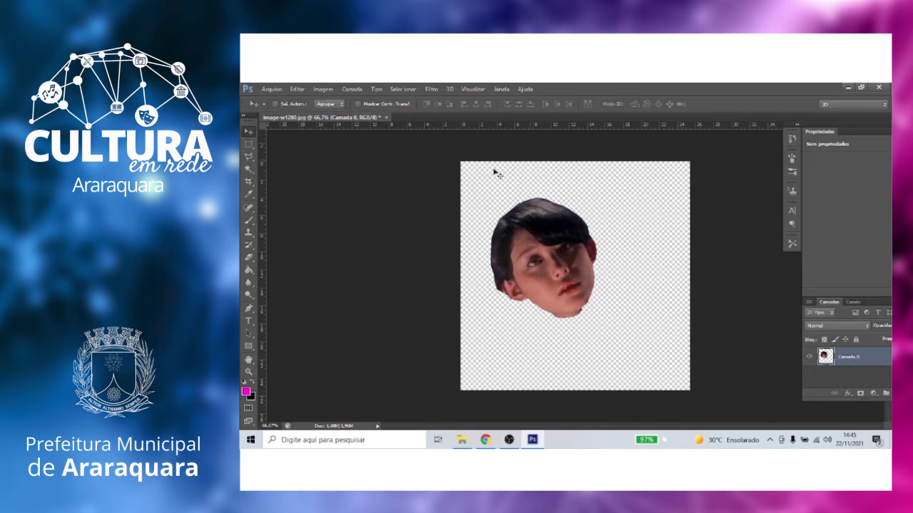
Shift the head's hue slightly towards negative values with a Hue/Saturation adjustment and apply it.
left_click(323, 89)
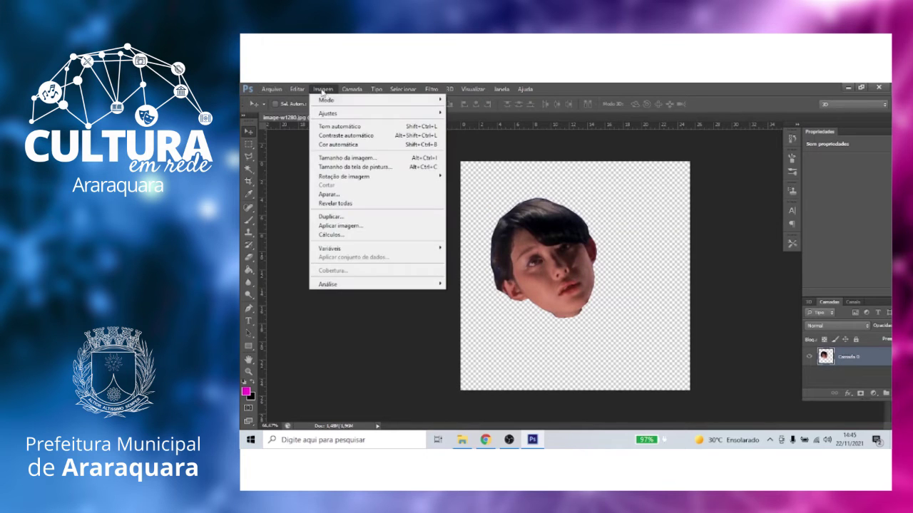
mouse_move(372, 114)
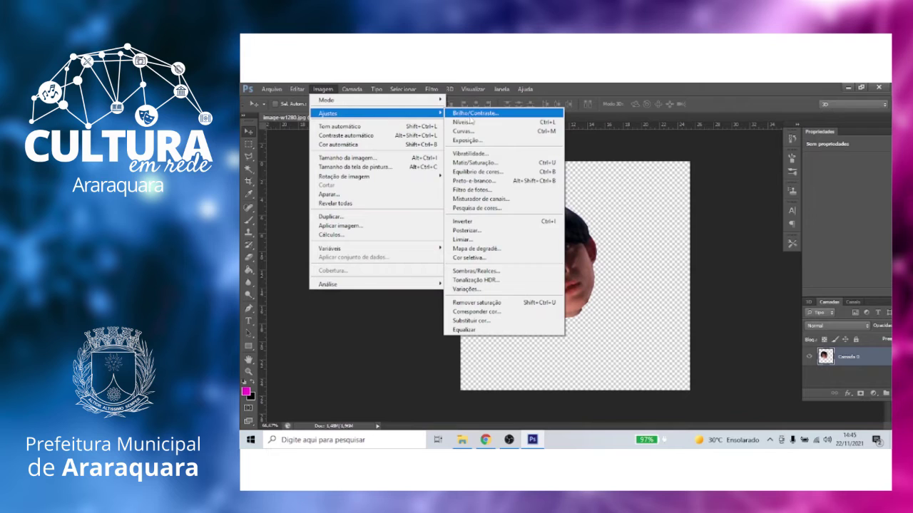
left_click(491, 163)
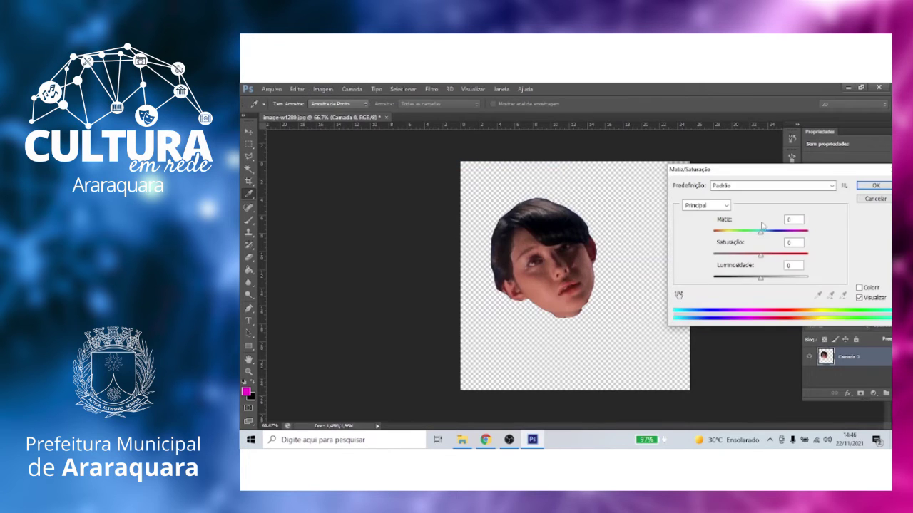
mouse_move(760, 235)
left_mouse_down()
mouse_move(802, 231)
mouse_move(754, 231)
left_mouse_up()
left_click(881, 187)
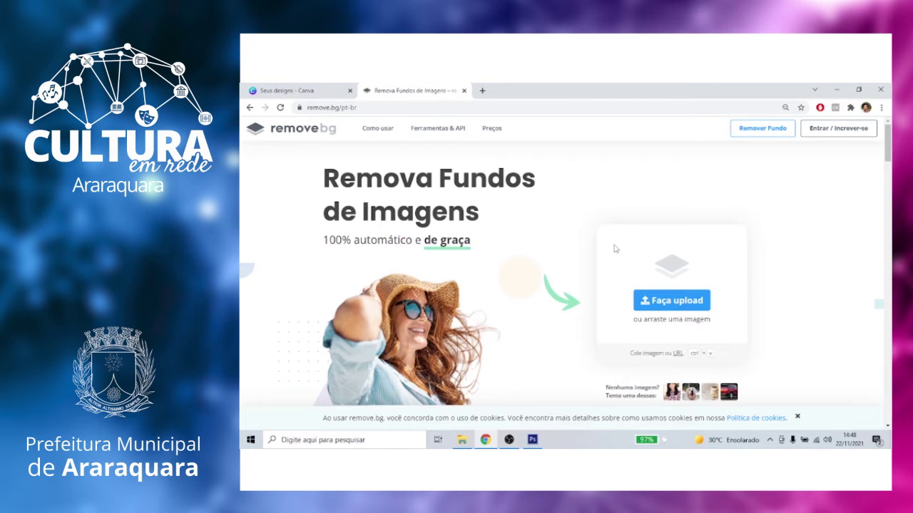
In remove.bg, upload the WhatsApp photo of the robed man for background removal and compare the original with the cutout.
left_click(645, 302)
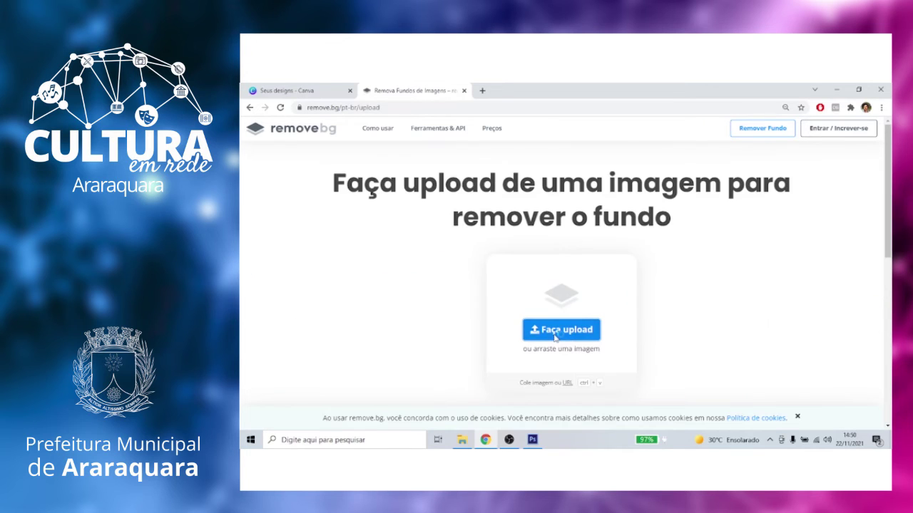
left_click(555, 335)
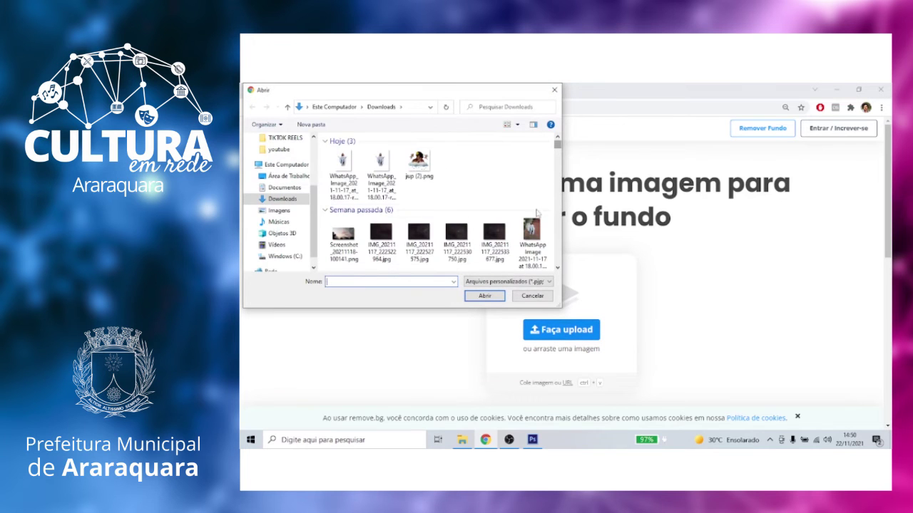
double_click(533, 232)
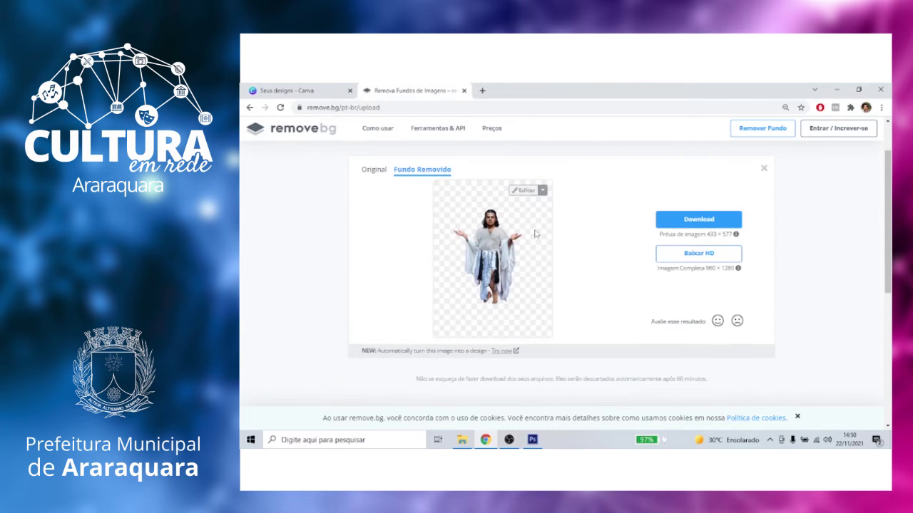
left_click(380, 174)
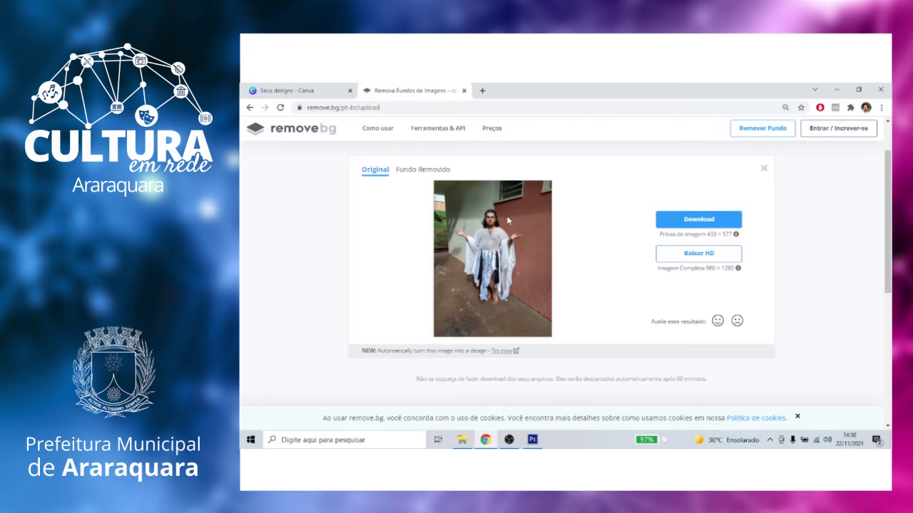
left_click(422, 173)
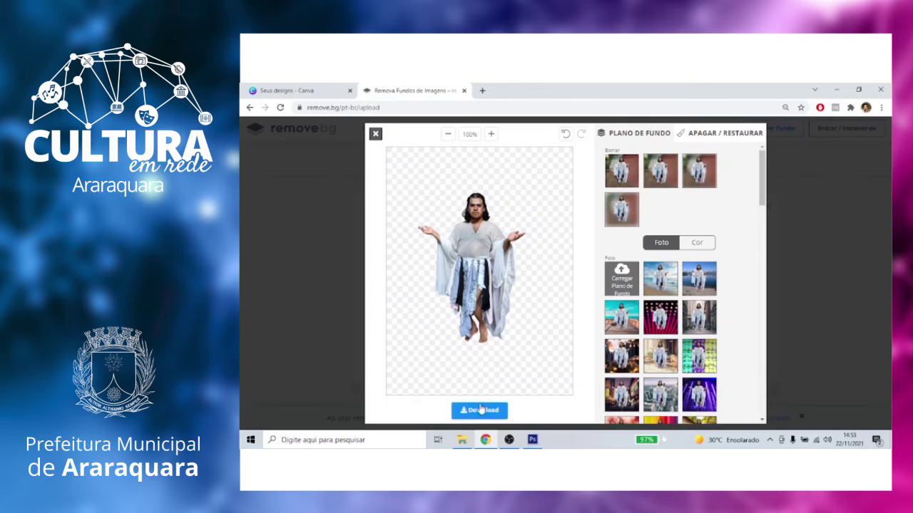
Download the robed man's cutout as an image and dismiss the download prompt.
left_click(481, 410)
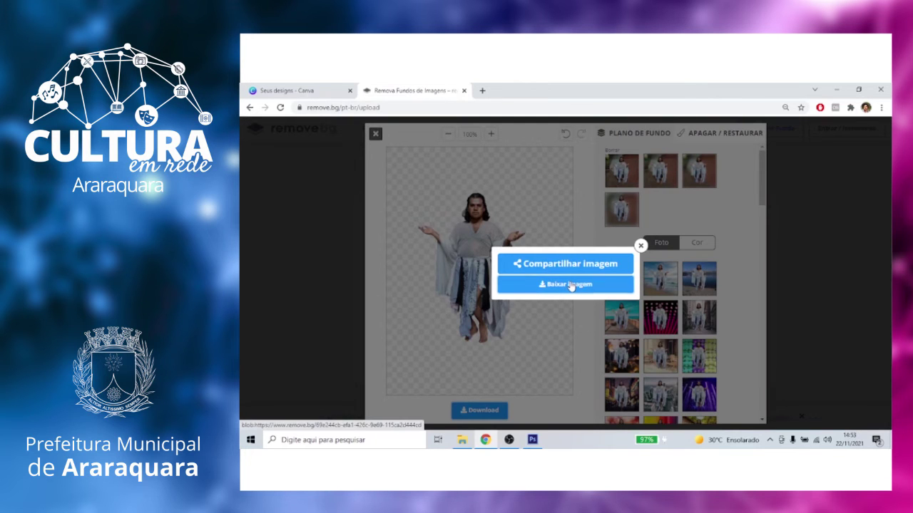
left_click(571, 285)
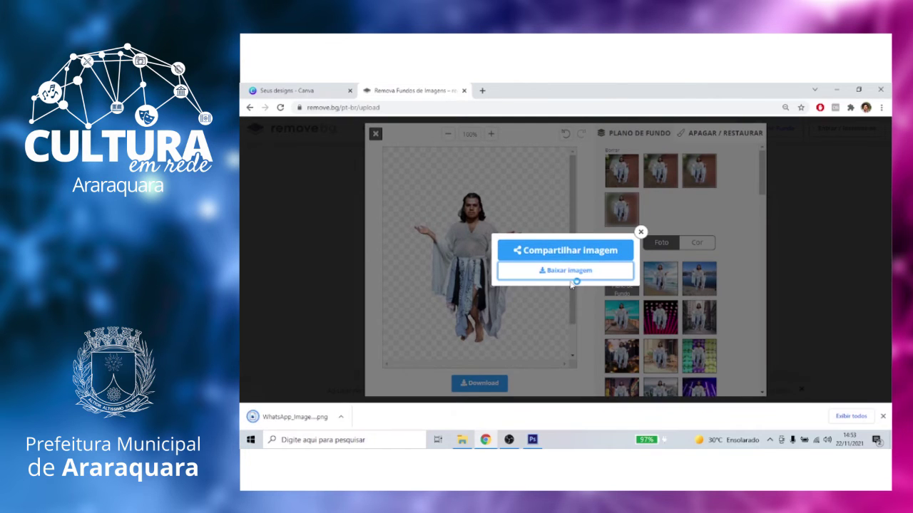
left_click(640, 232)
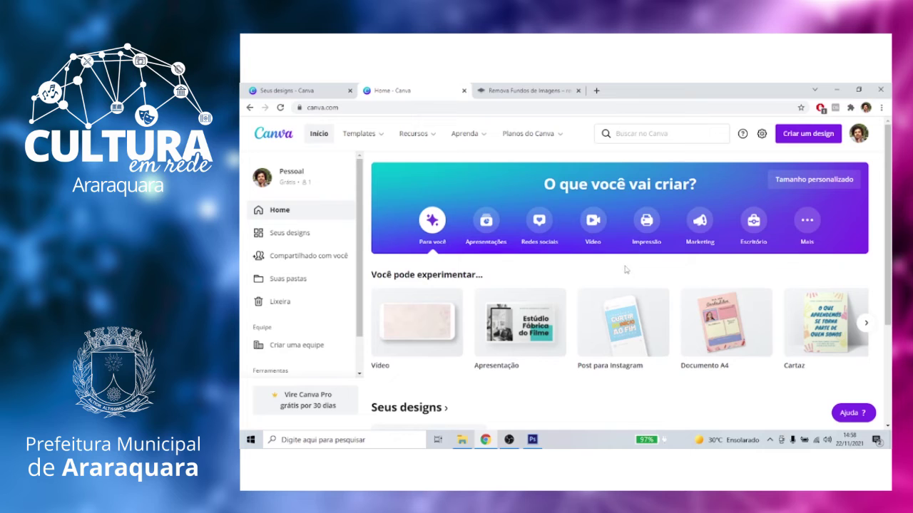
In Canva, create a blank Instagram post design and set its background to light turquoise.
left_click(790, 140)
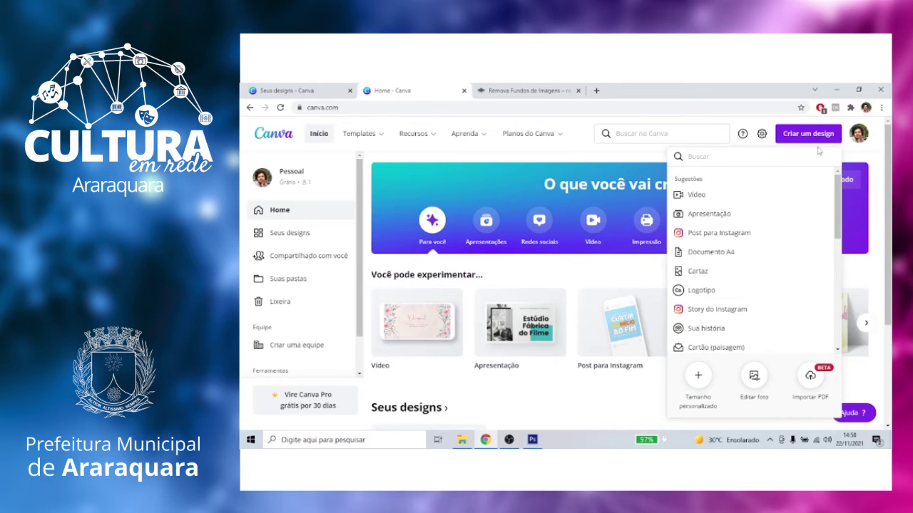
left_click(741, 237)
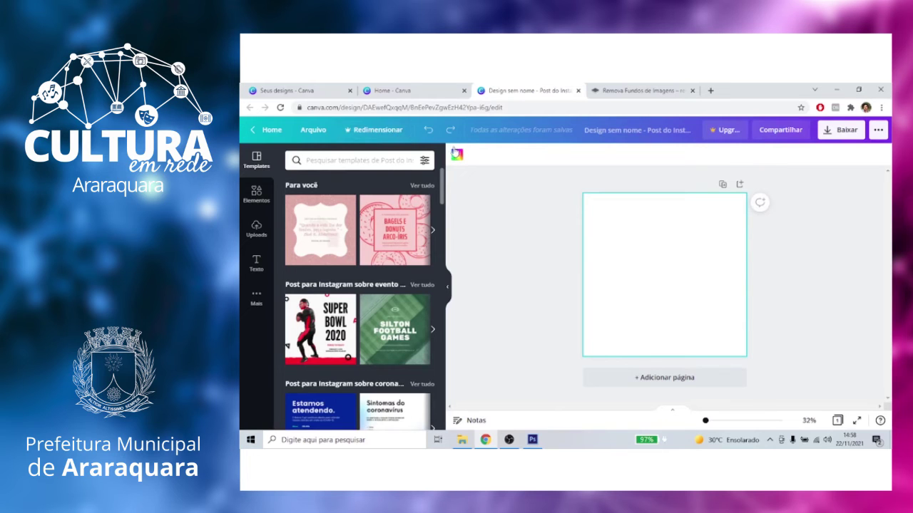
left_click(457, 156)
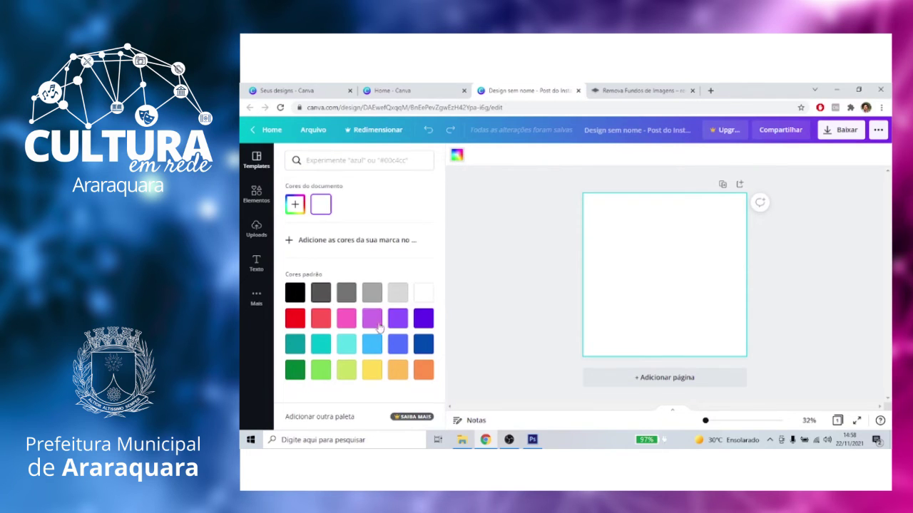
left_click(347, 346)
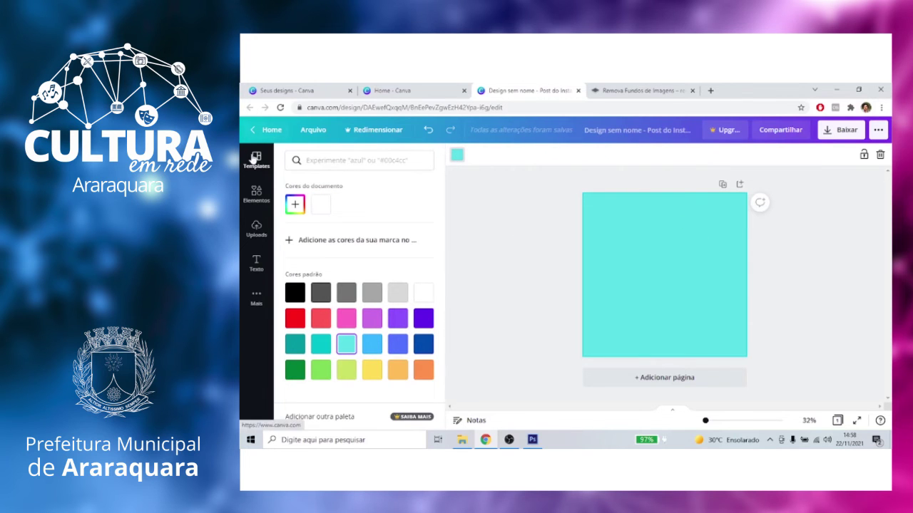
Upload the robed man's cutout PNG from the Downloads folder to the Canva image uploads.
left_click(257, 240)
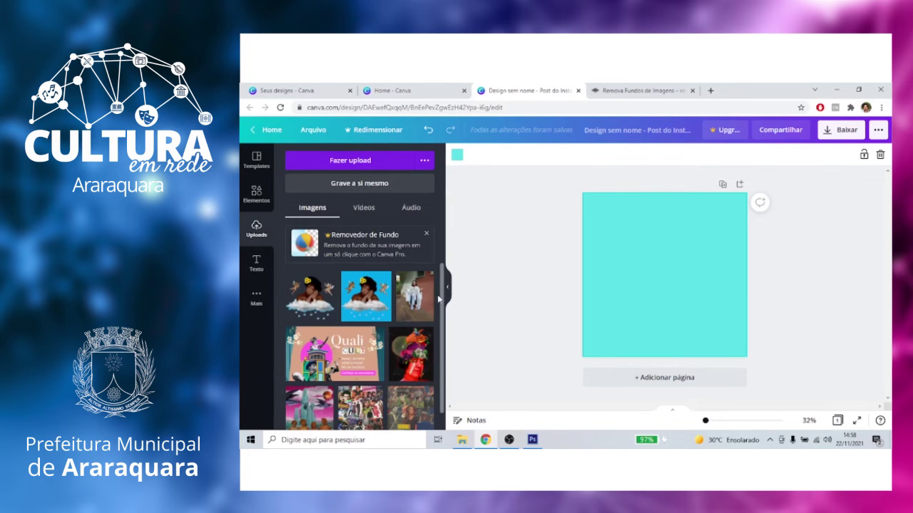
scroll(442, 301, "down", 2)
scroll(446, 285, "up", 2)
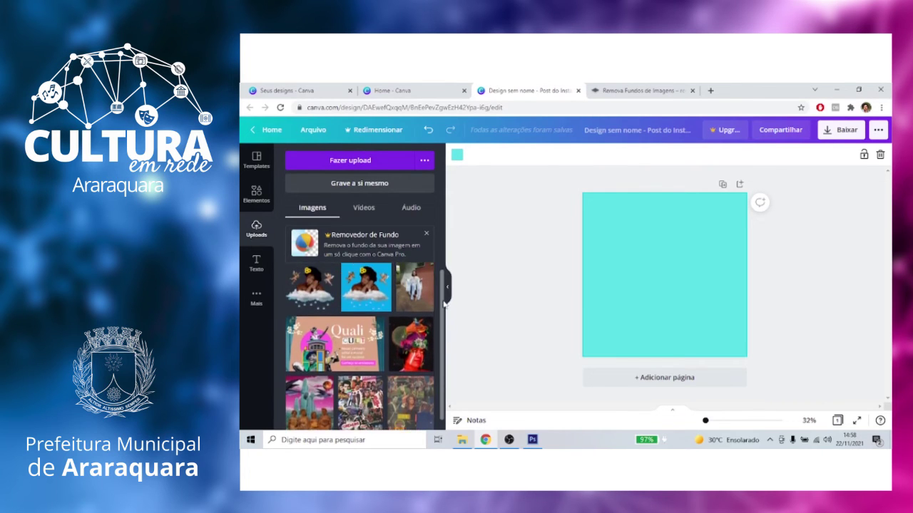
left_click(353, 166)
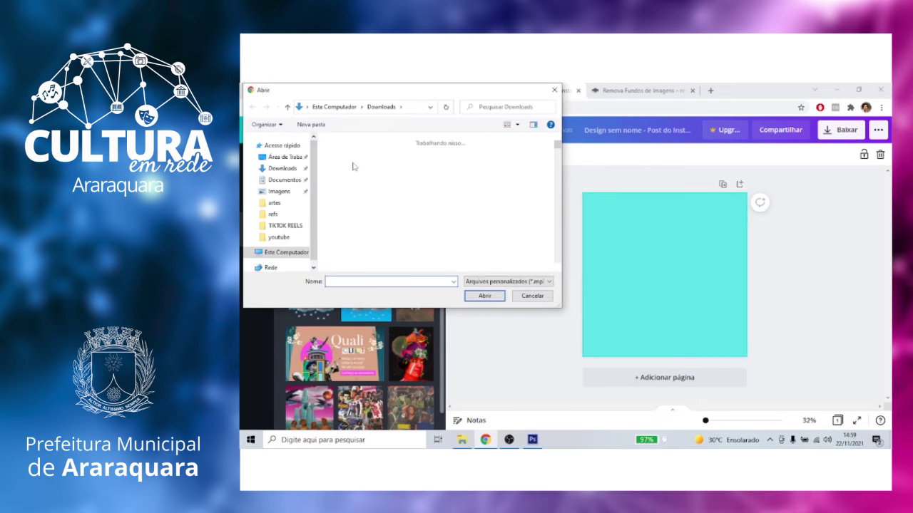
double_click(347, 169)
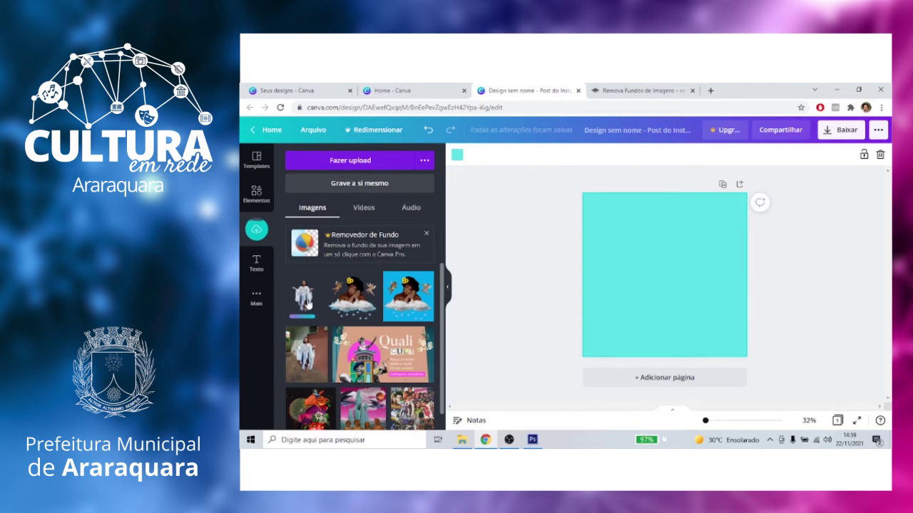
Place the robed man's cutout on the turquoise page, enlarge it and centre it against the page's lower edge.
left_click(308, 303)
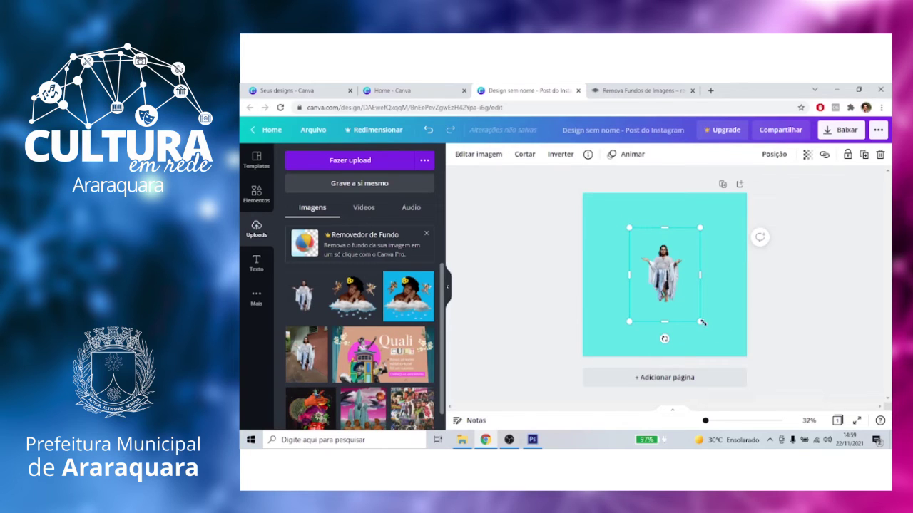
left_click_drag(718, 333, 836, 404)
left_click_drag(725, 332, 674, 306)
key("Escape")
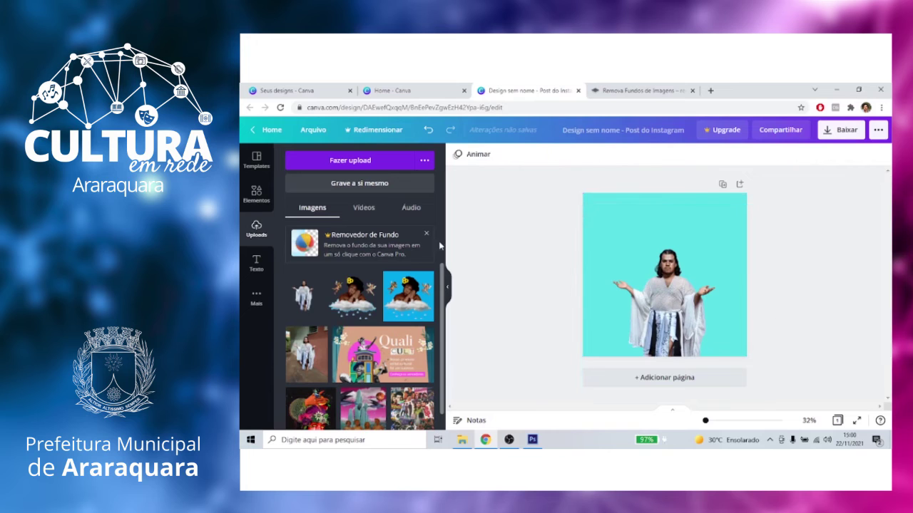
Search the elements library for "flores" and browse the flower graphics.
left_click(254, 208)
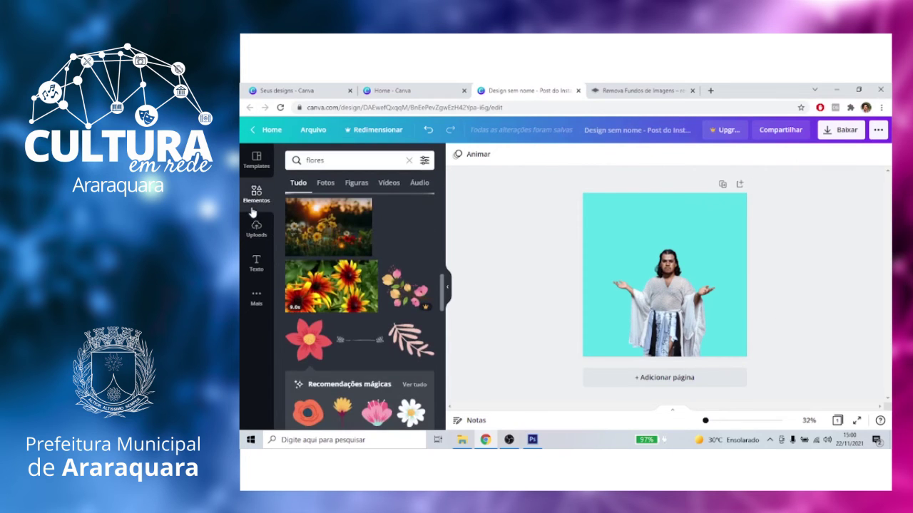
left_click(336, 160)
key("Return")
left_click(336, 160)
key("BackSpace")
key("BackSpace")
key("BackSpace")
key("BackSpace")
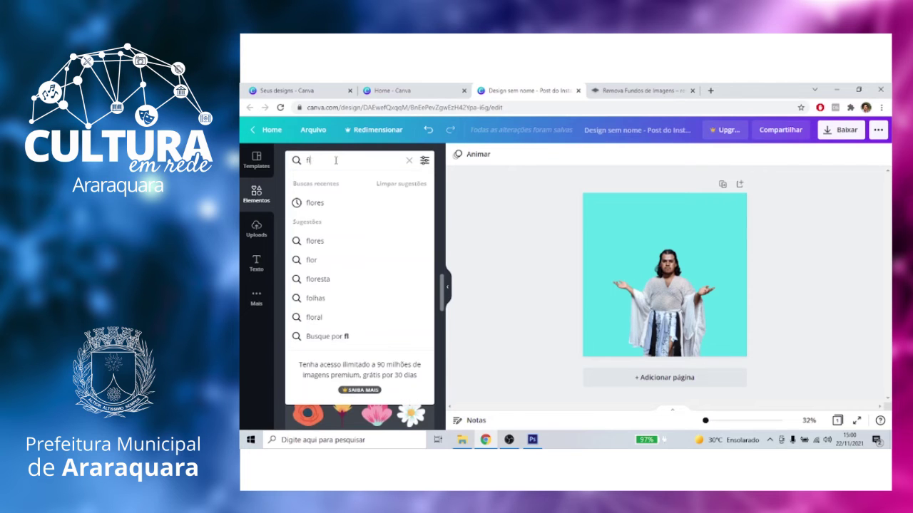
type("flores")
key("Return")
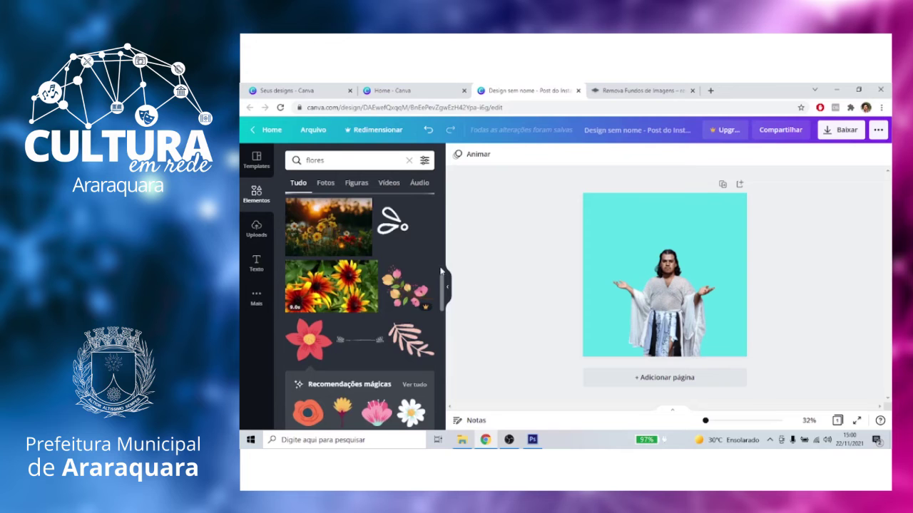
scroll(443, 289, "down", 10)
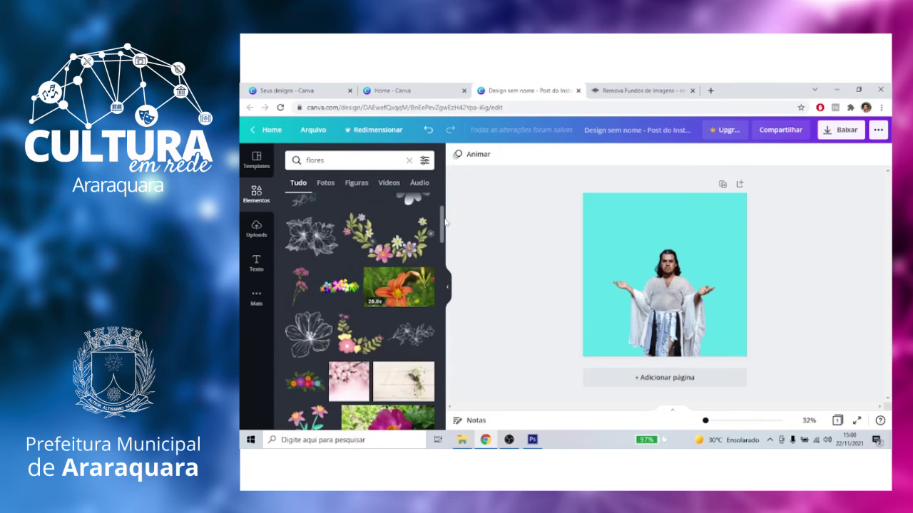
Add the red six-petalled flower graphic near the page's lower-left corner and send it backward behind the robed man.
scroll(446, 255, "down", 5)
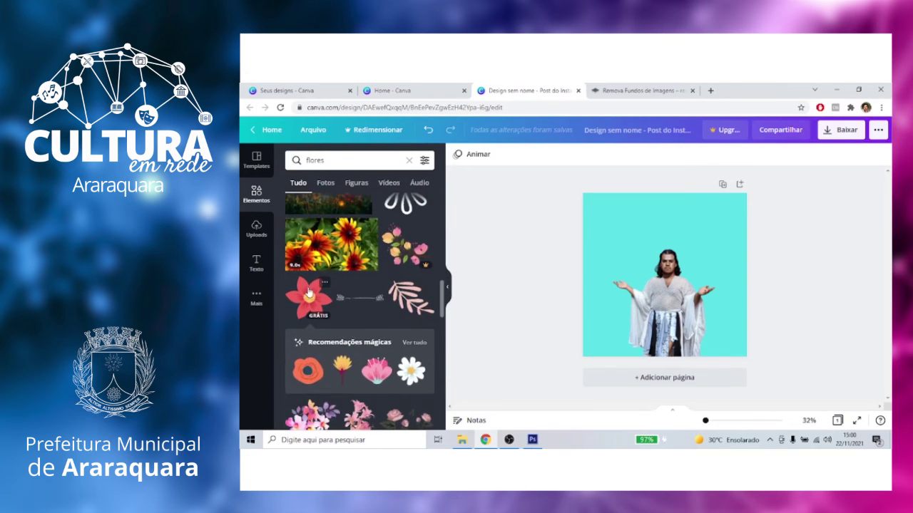
left_click(311, 296)
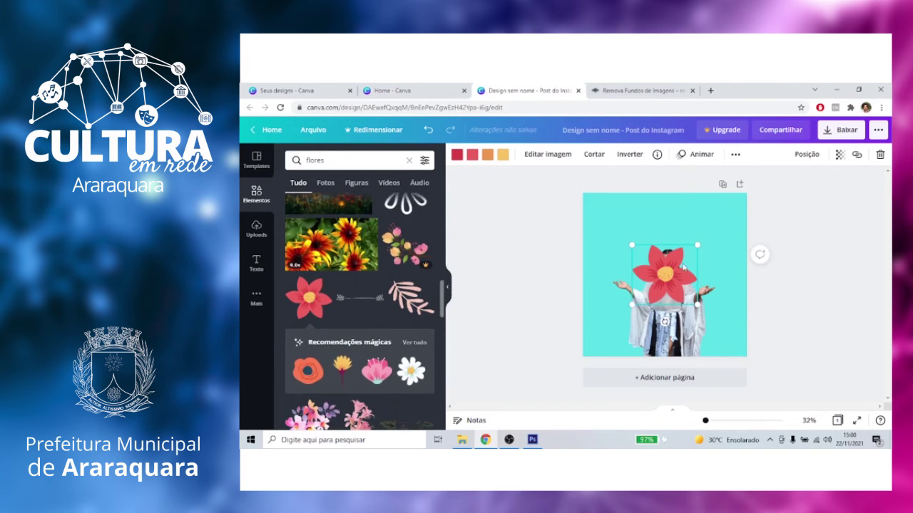
left_click_drag(672, 273, 638, 322)
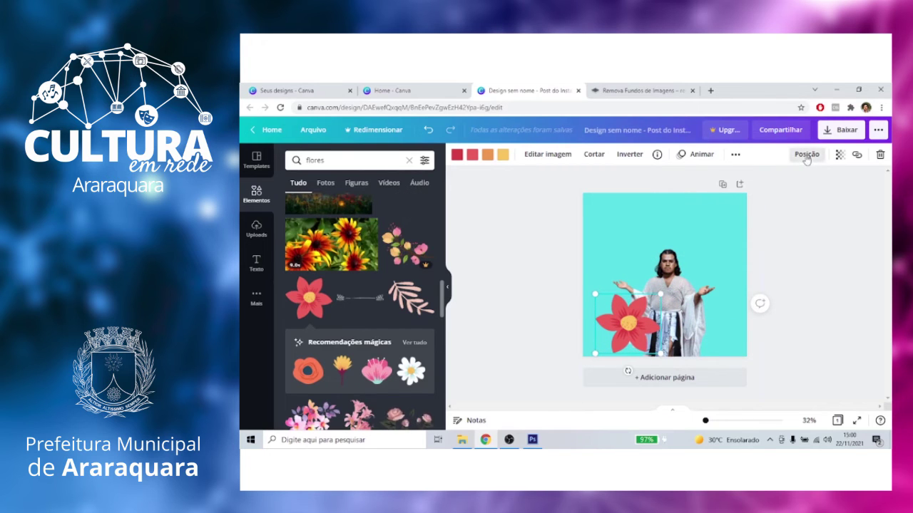
left_click(806, 156)
left_click(764, 183)
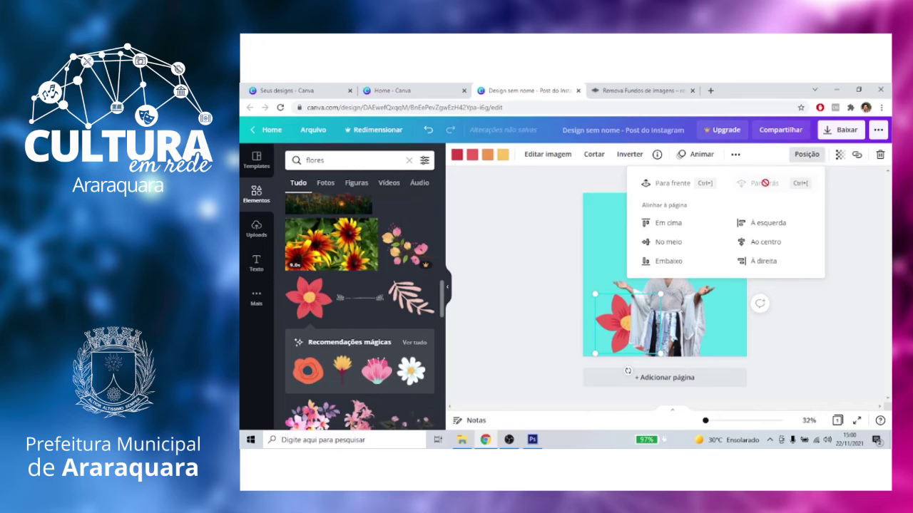
left_click(555, 249)
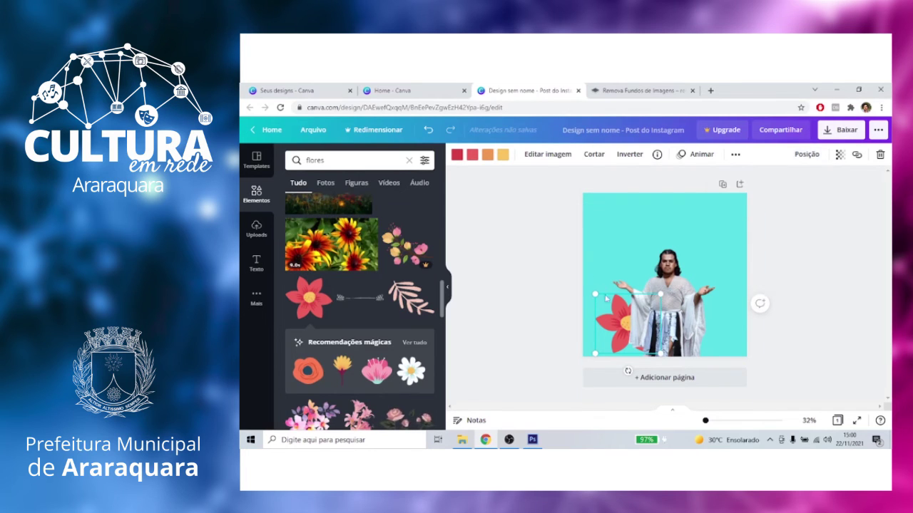
Add two more copies of the red flower, one at the man's left-hand raised palm and one over his head.
left_click(308, 297)
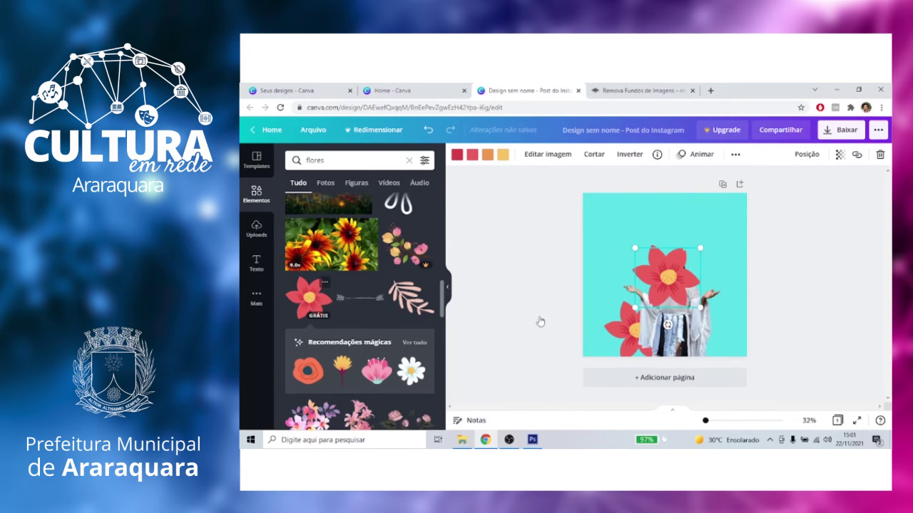
left_click(808, 154)
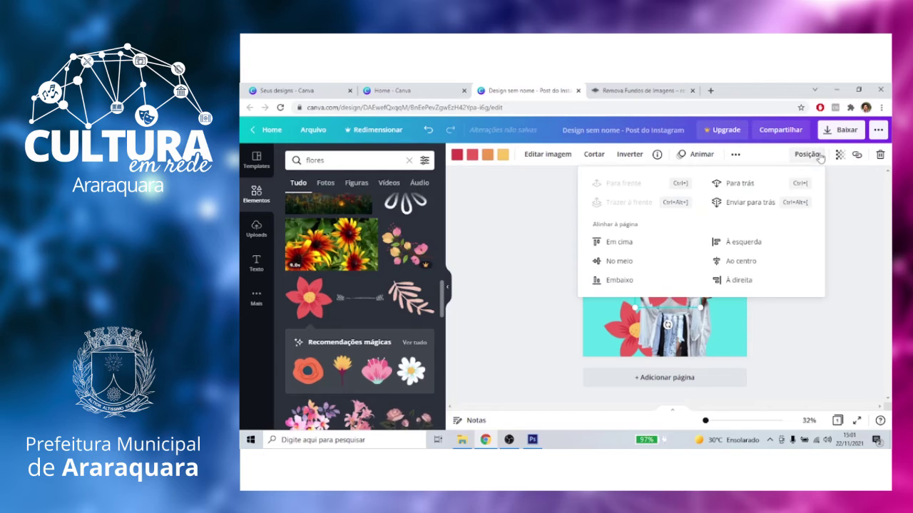
left_click(740, 187)
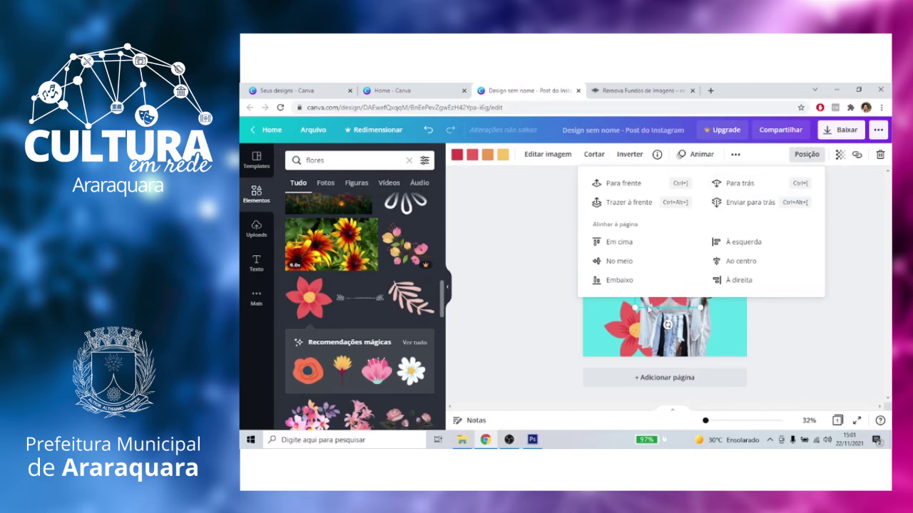
left_click(806, 154)
mouse_move(634, 280)
left_mouse_down()
mouse_move(621, 295)
mouse_move(628, 292)
left_mouse_up()
left_click_drag(686, 284, 698, 280)
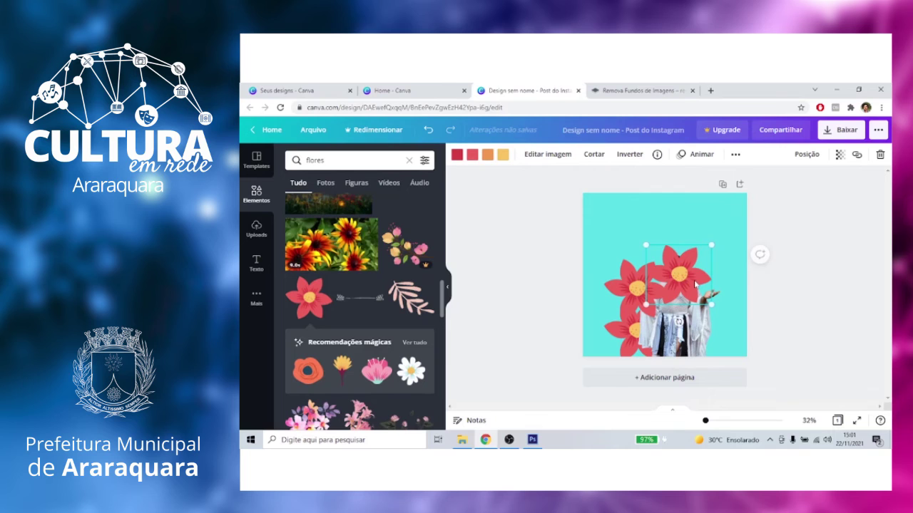
Send the flower over the man's head and the one at his palm backward behind him.
left_click(807, 154)
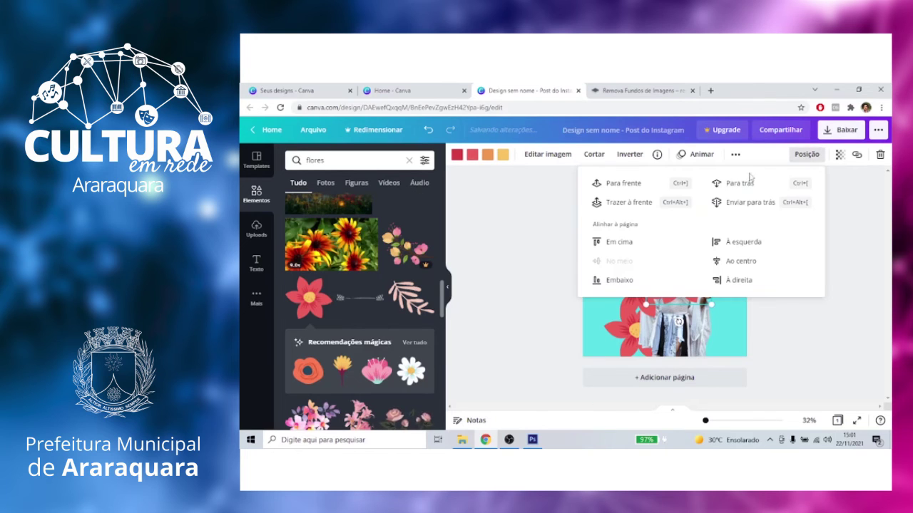
left_click(742, 184)
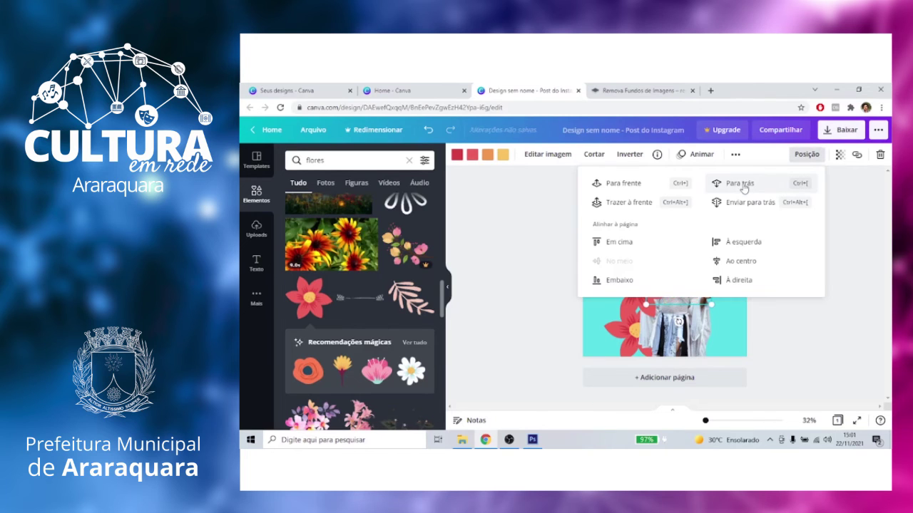
left_click(638, 308)
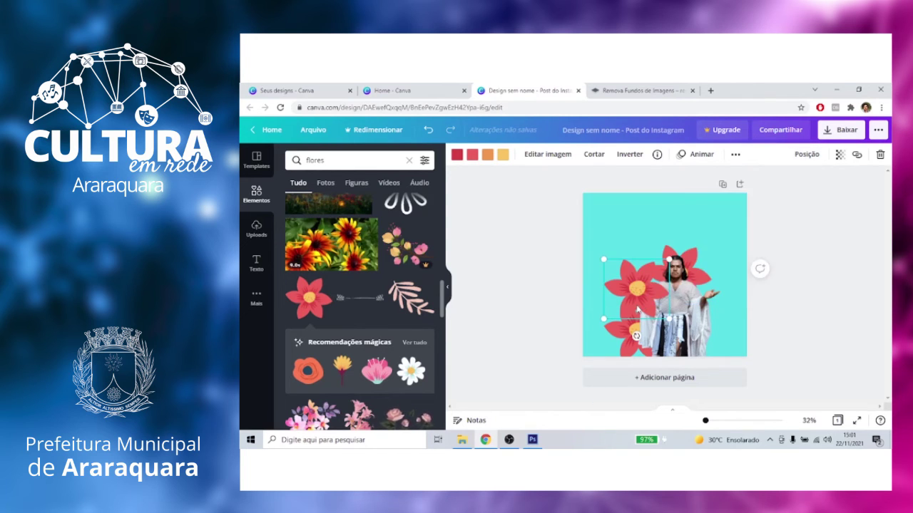
left_click(811, 155)
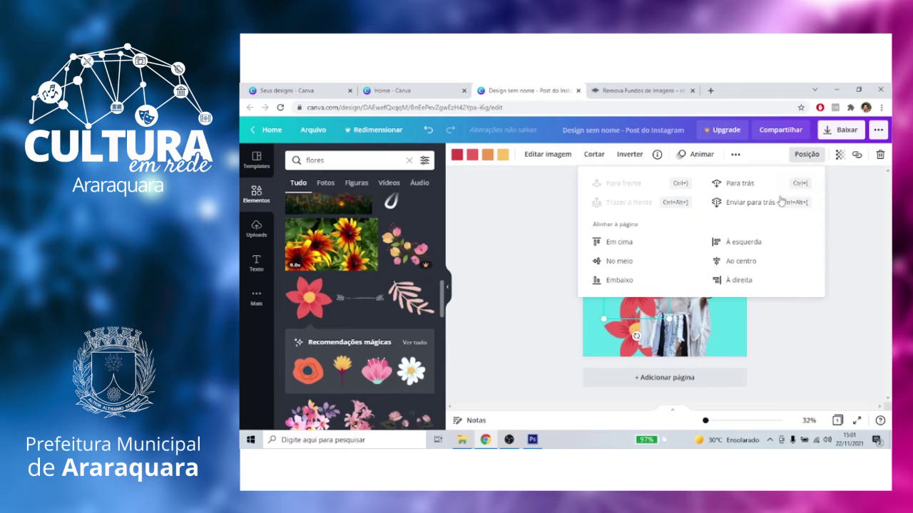
left_click(744, 186)
key("Escape")
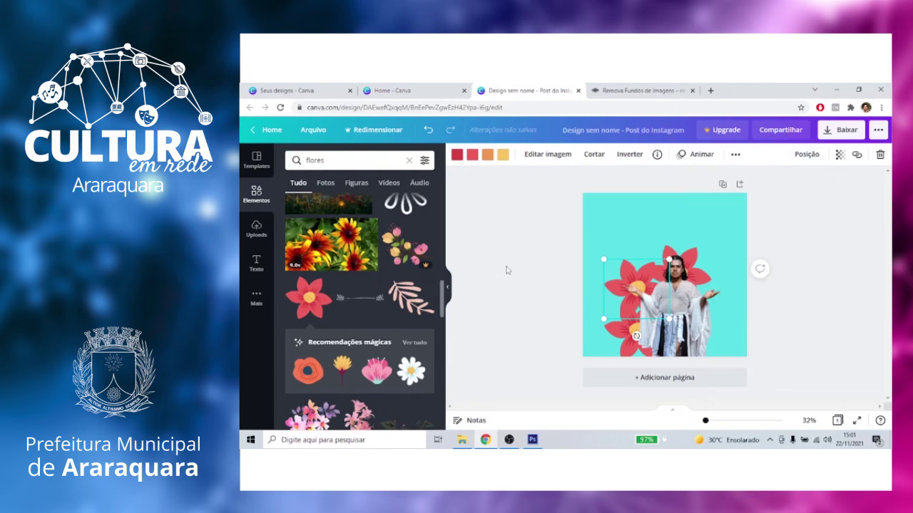
left_click(817, 320)
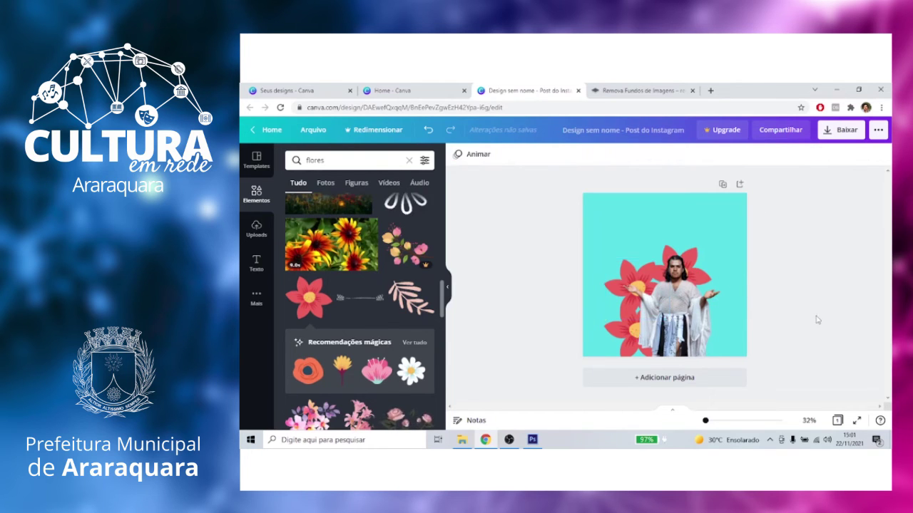
Add two more red flowers along the man's right-hand side, one above the other, and send them behind him.
left_click(701, 280)
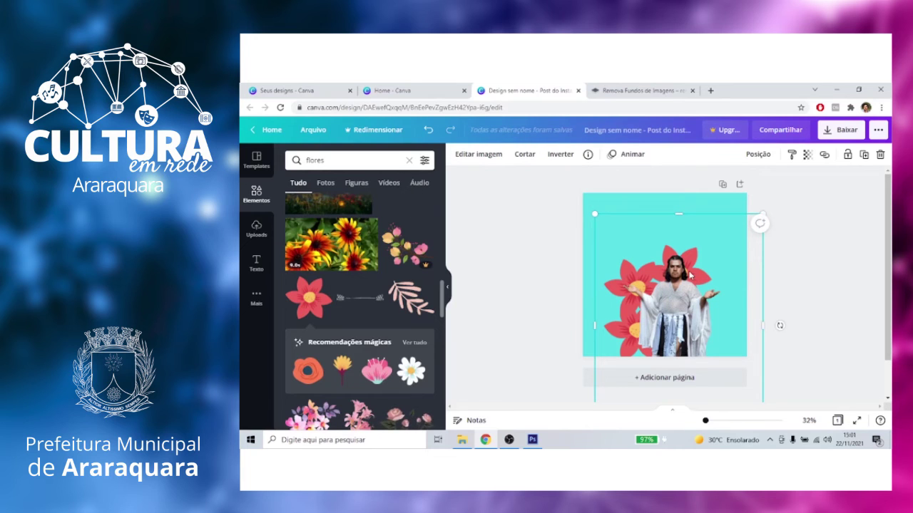
left_click(623, 283)
left_click(308, 298)
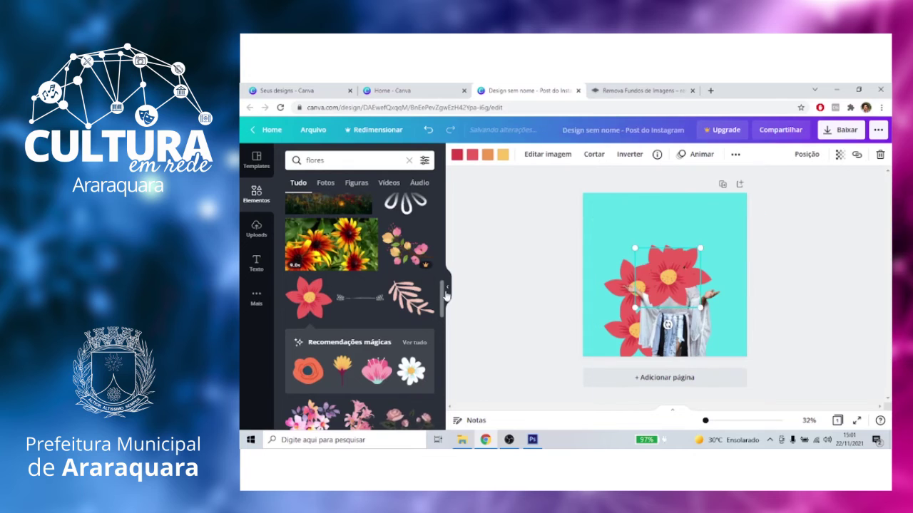
left_click_drag(671, 292, 686, 324)
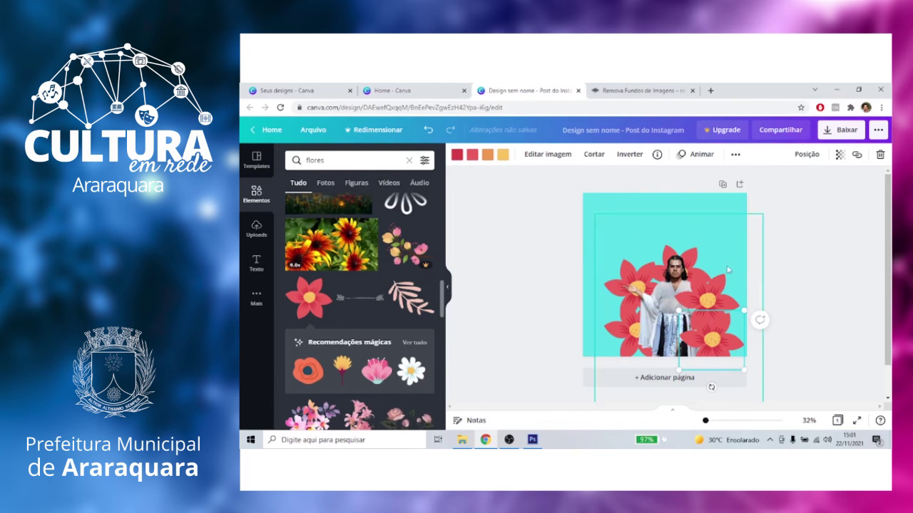
left_click(806, 154)
left_click(763, 192)
left_click(817, 214)
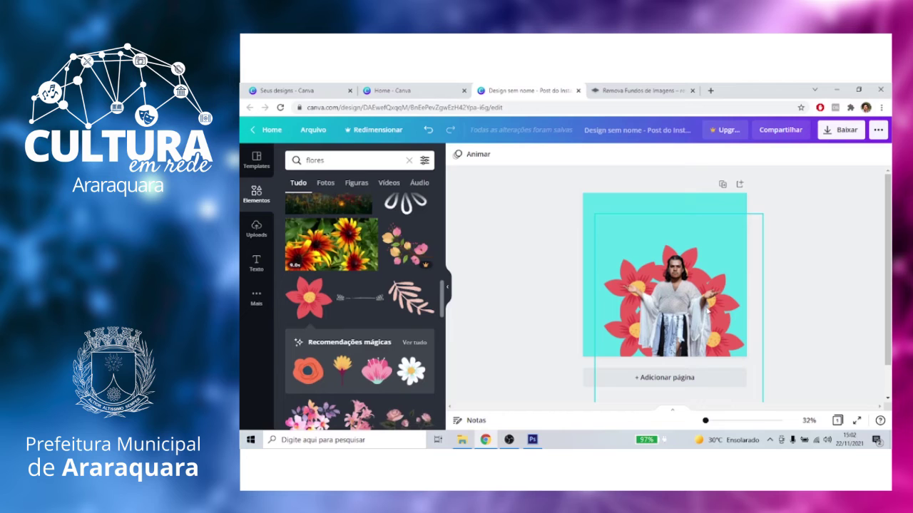
Search the elements library for "et".
double_click(314, 160)
type("et")
key("Return")
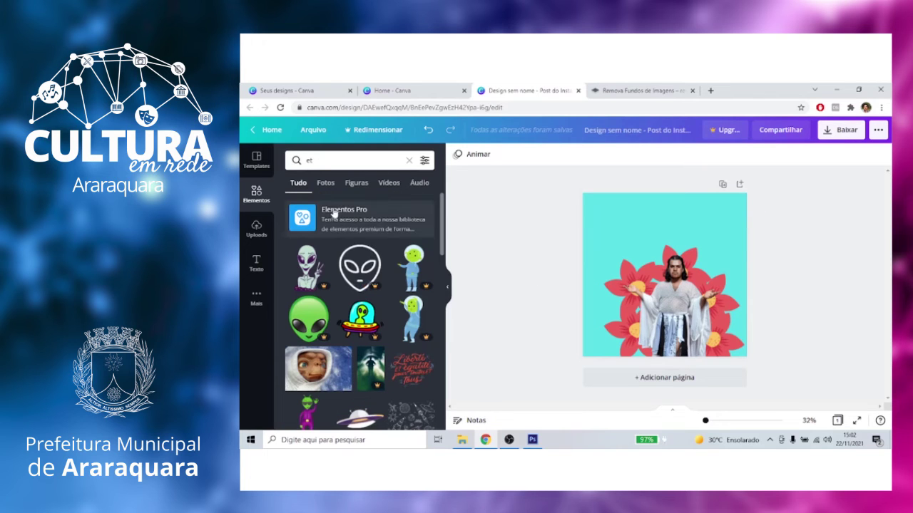
Try the uploaded transparent cutout of the woman on a cloud above the robed man's head, and delete it from the page.
left_click(258, 235)
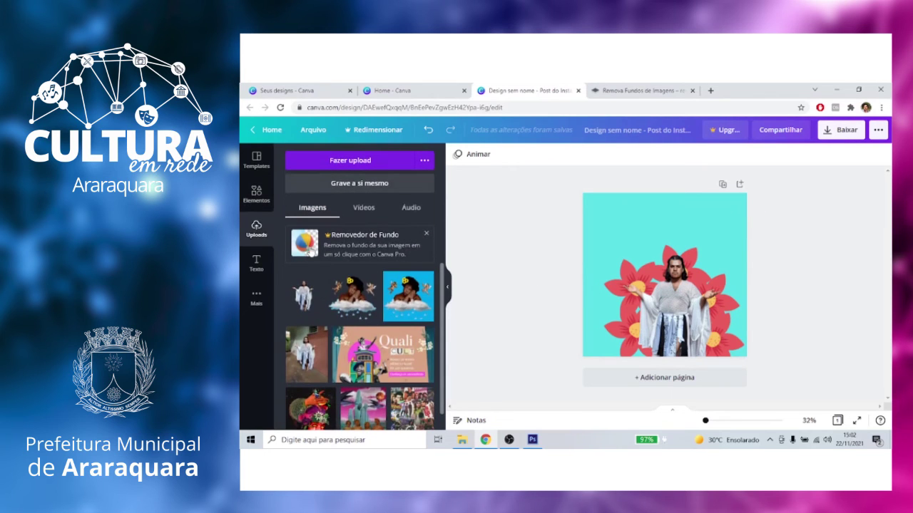
left_click(363, 285)
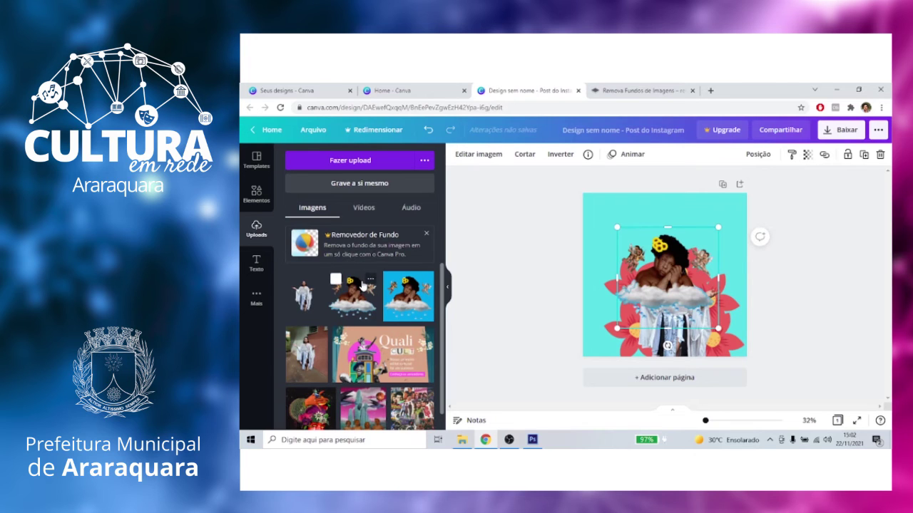
left_click_drag(699, 296, 661, 193)
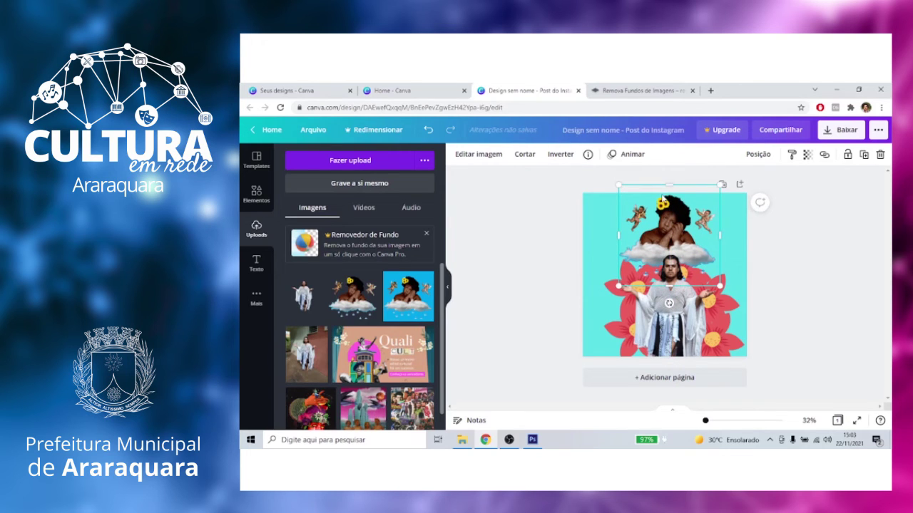
left_click(763, 266)
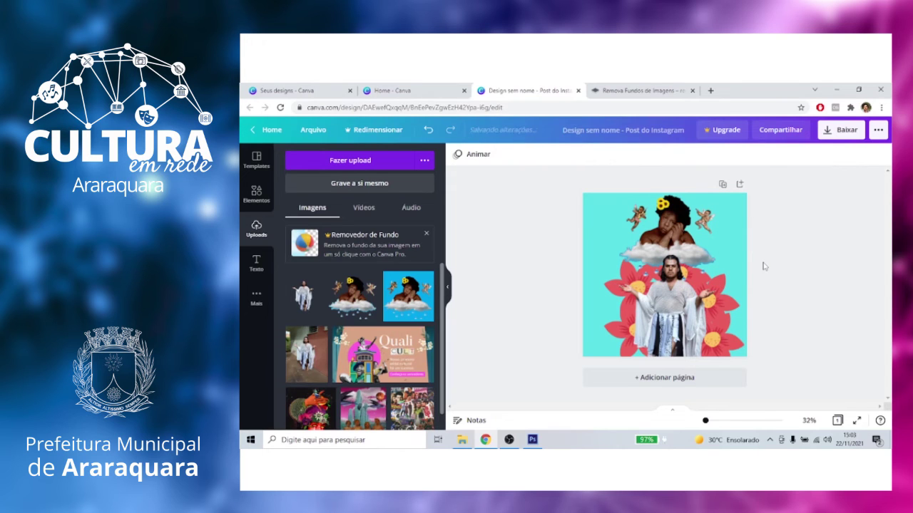
left_click(671, 214)
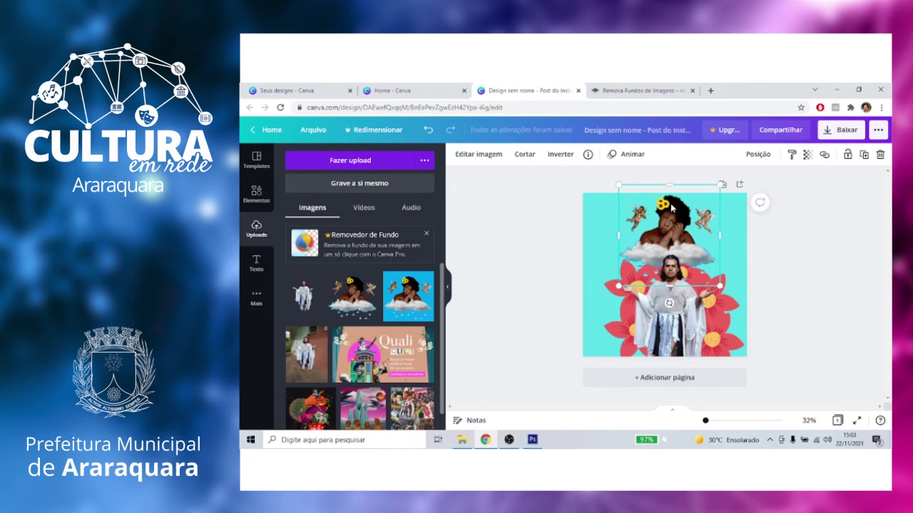
key("Delete")
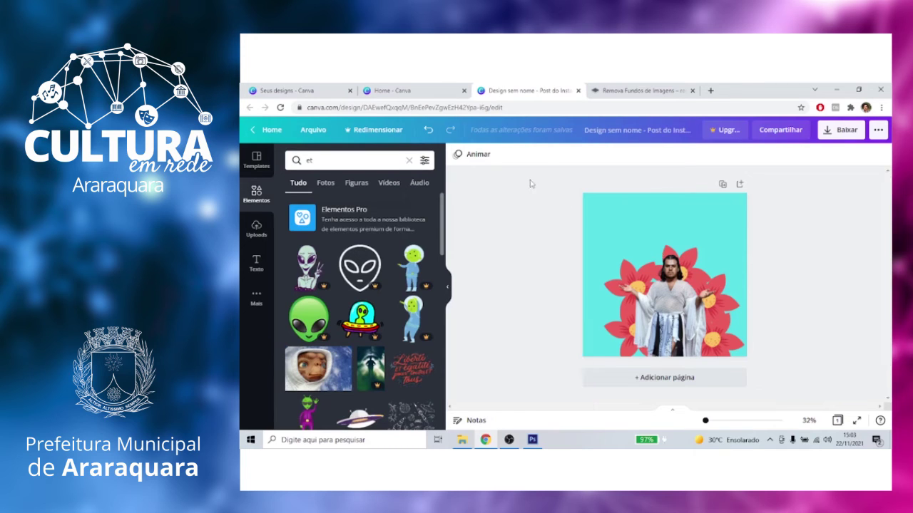
Try the page animations Bloco, Sopro, Ascender, Panorama and Surgir on the collage one after another.
left_click(477, 157)
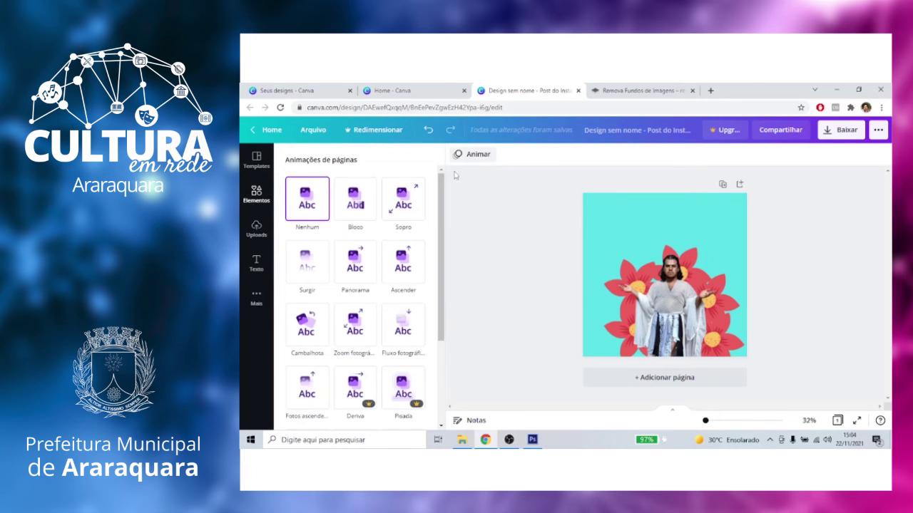
left_click(370, 204)
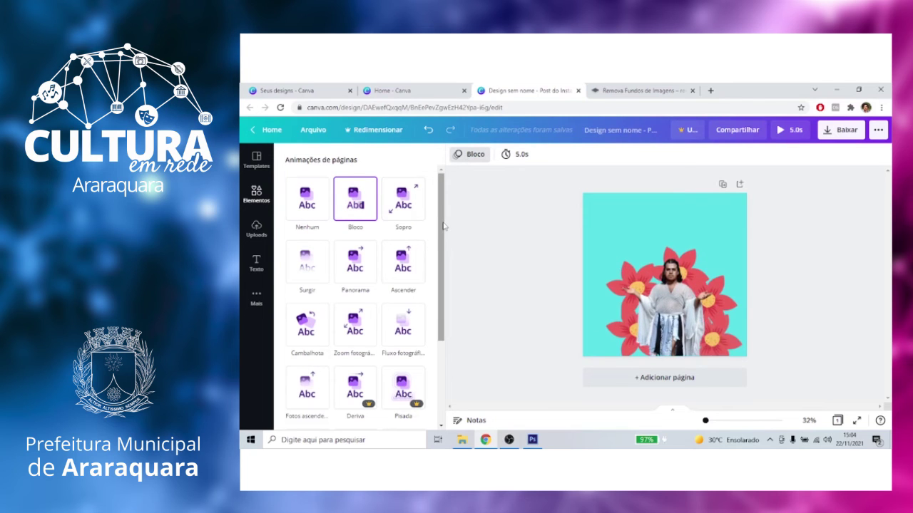
left_click(414, 214)
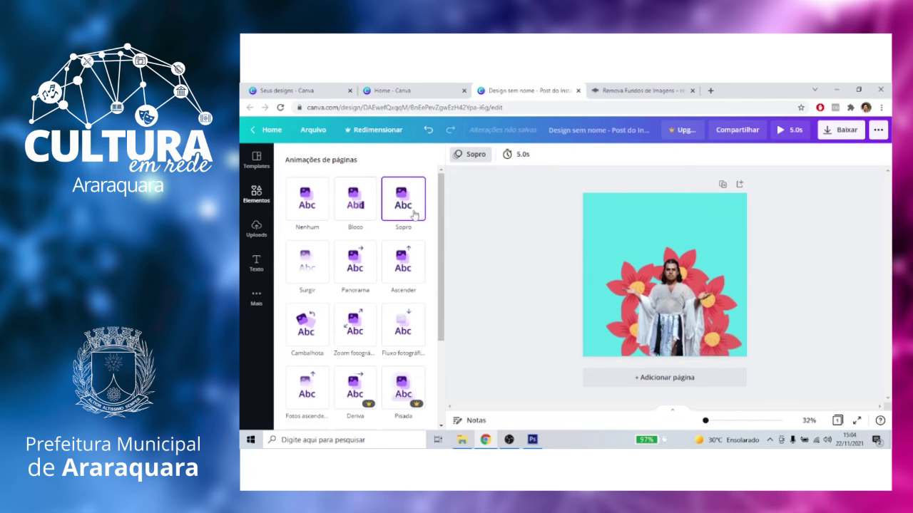
left_click(403, 248)
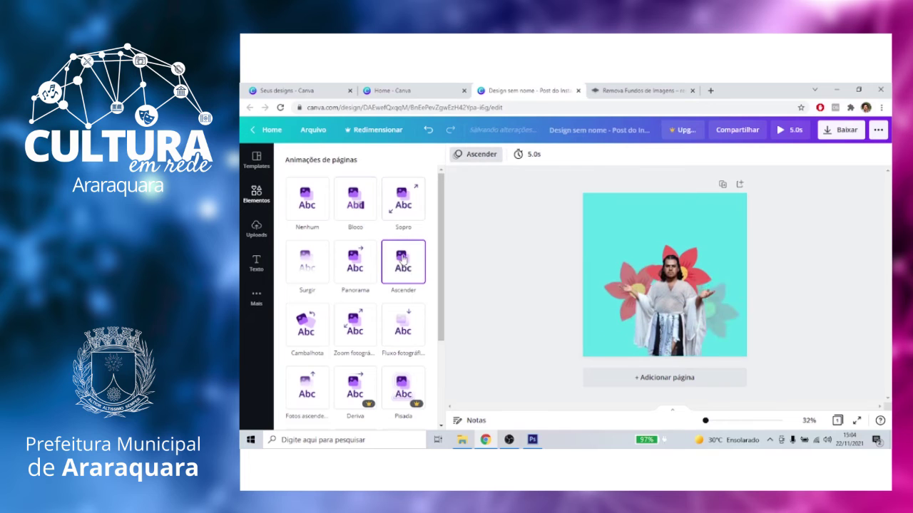
left_click(358, 263)
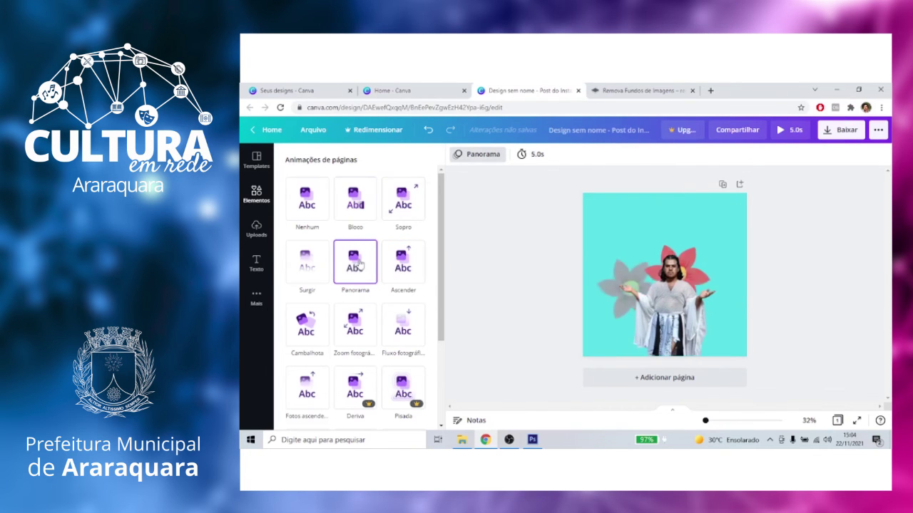
left_click(303, 275)
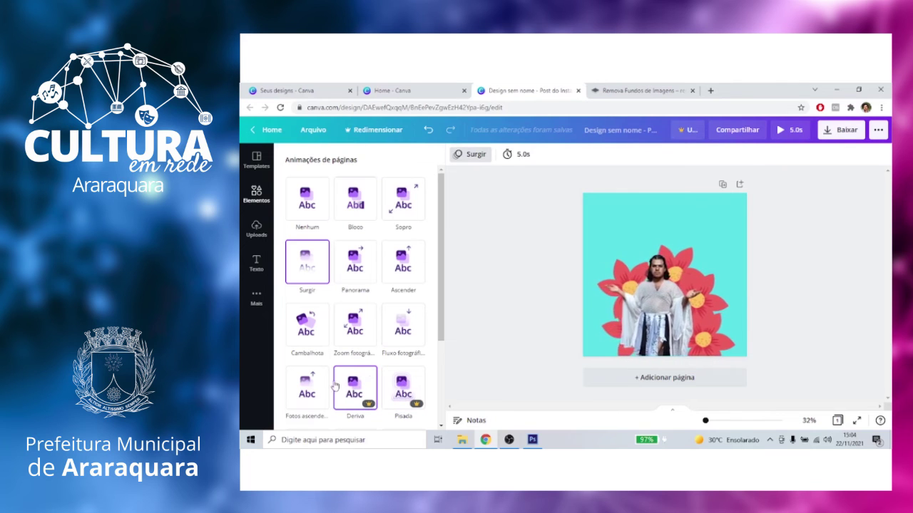
Browse the remaining page animations and apply Zoom fotográfico to the collage page.
scroll(442, 363, "down", 2)
scroll(442, 364, "down", 2)
scroll(442, 364, "up", 2)
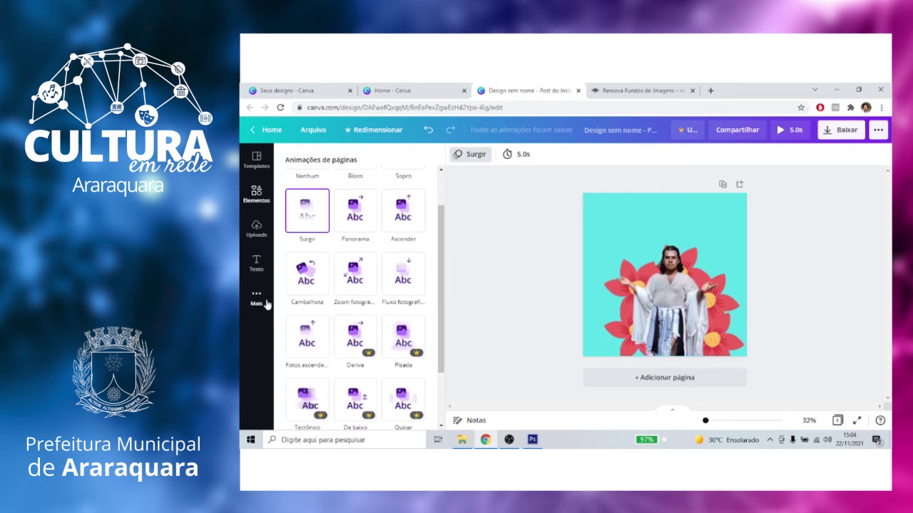
left_click(344, 291)
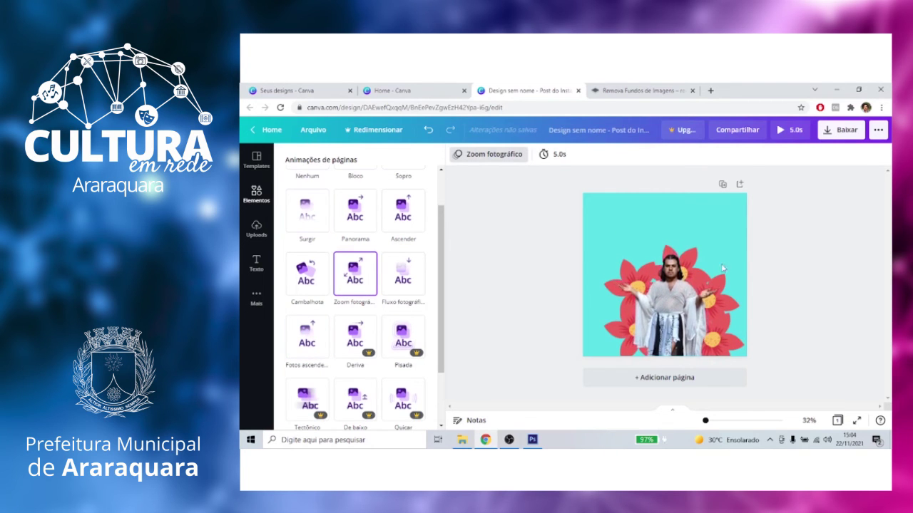
left_click(499, 154)
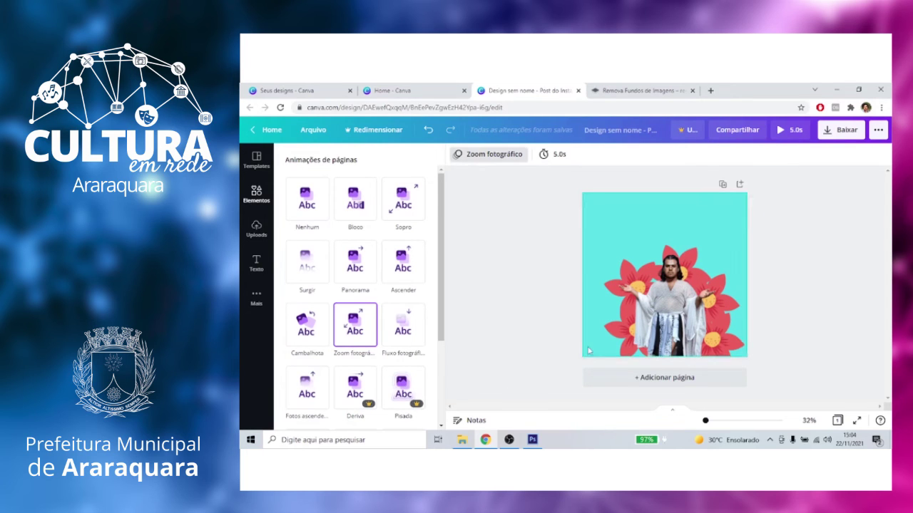
Add a title text reading "o ritual" and place it above the robed man's head on the turquoise background.
left_click(256, 298)
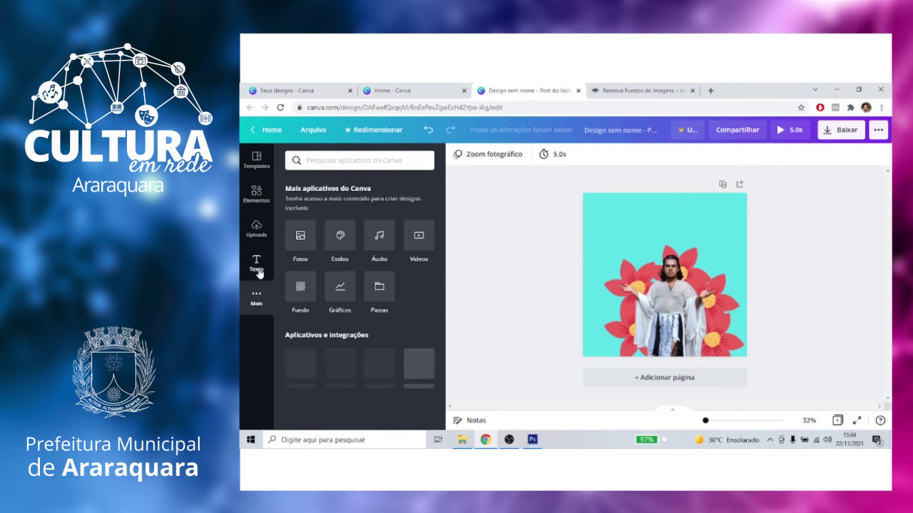
left_click(257, 270)
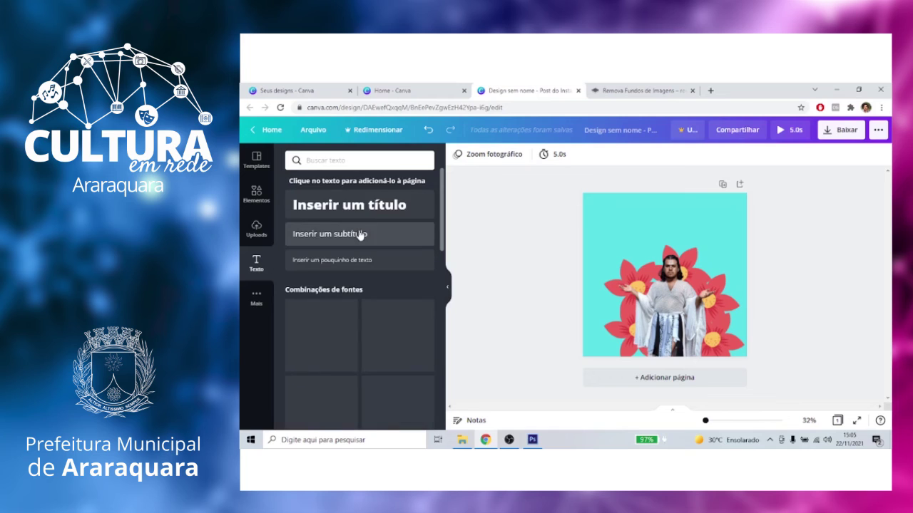
left_click(398, 205)
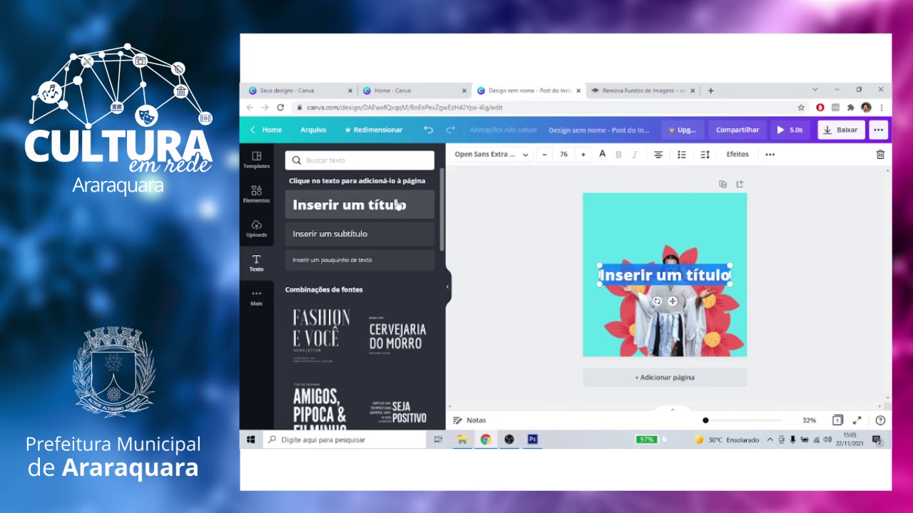
key("BackSpace")
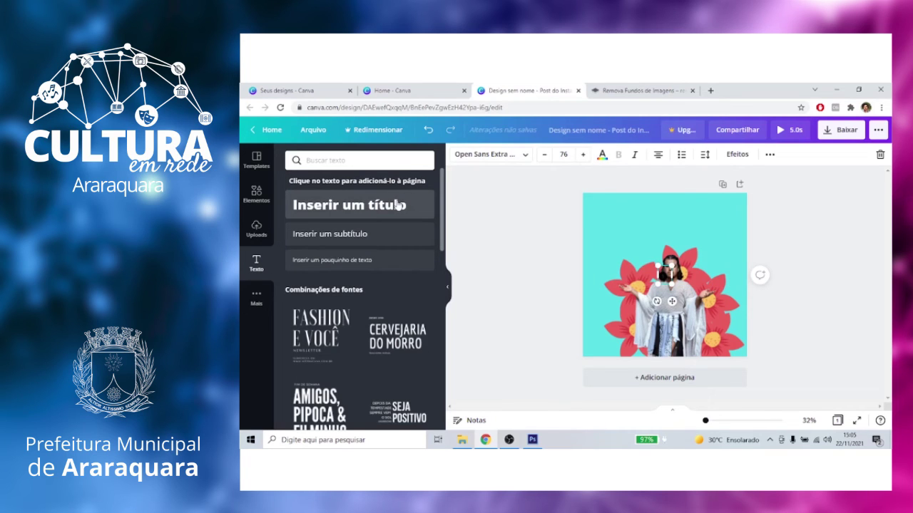
type("o ritual")
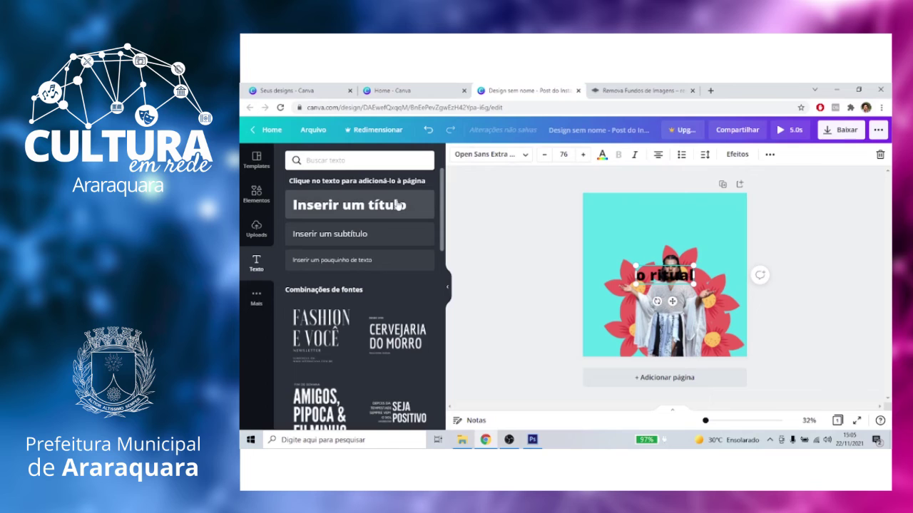
left_click(489, 229)
left_click_drag(667, 275, 665, 221)
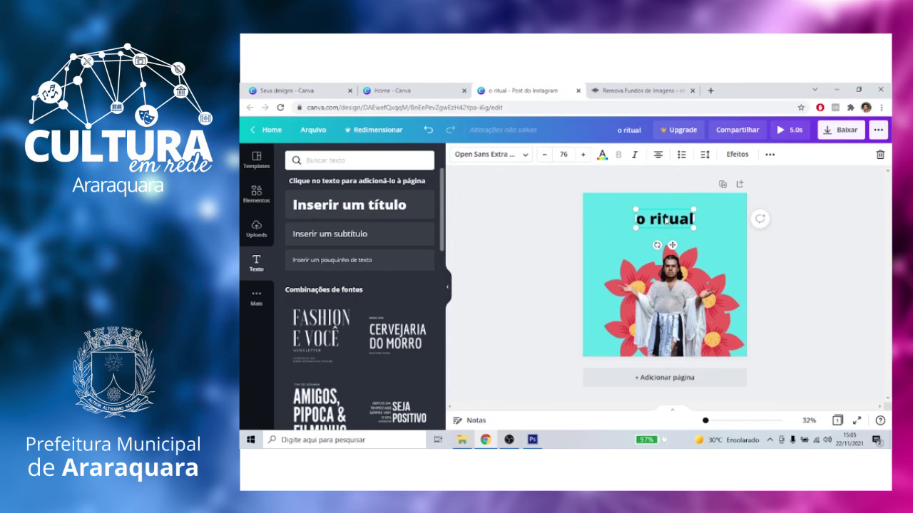
left_click(559, 233)
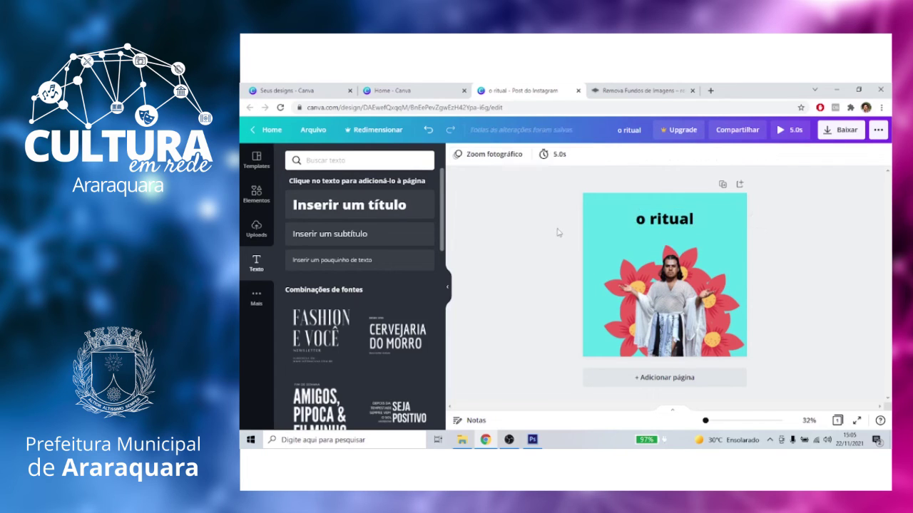
Review the file formats available for downloading the collage, and close the download options without exporting.
left_click(827, 134)
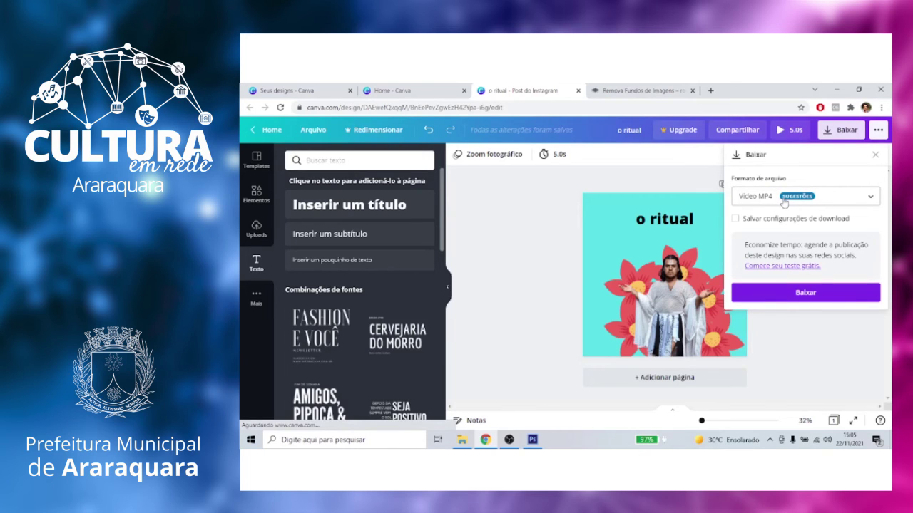
left_click(784, 202)
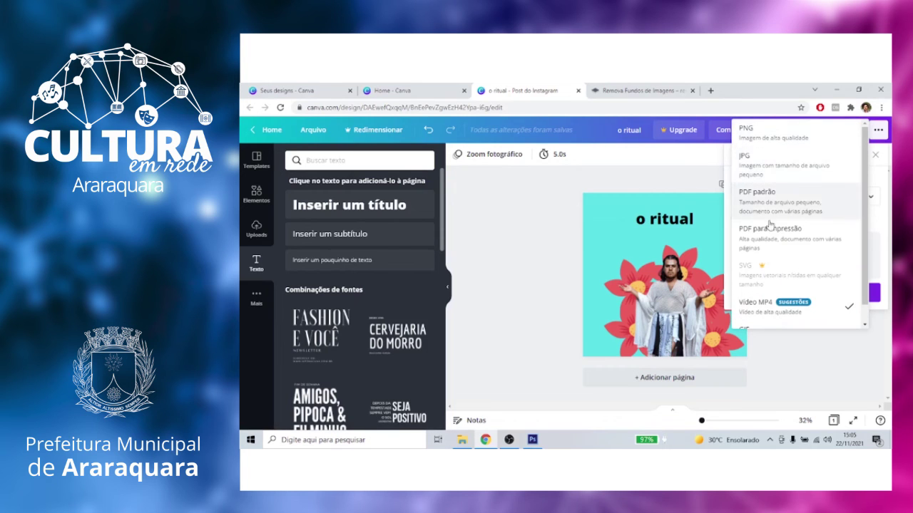
left_click(531, 241)
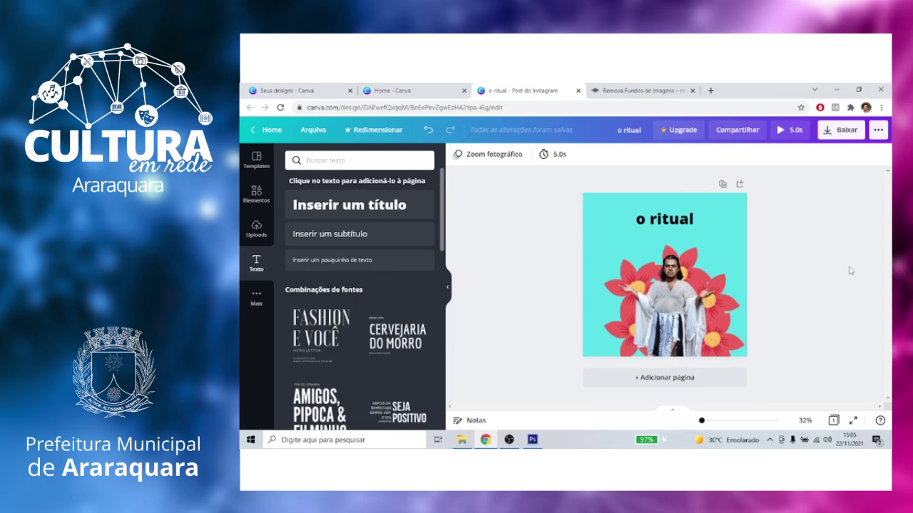